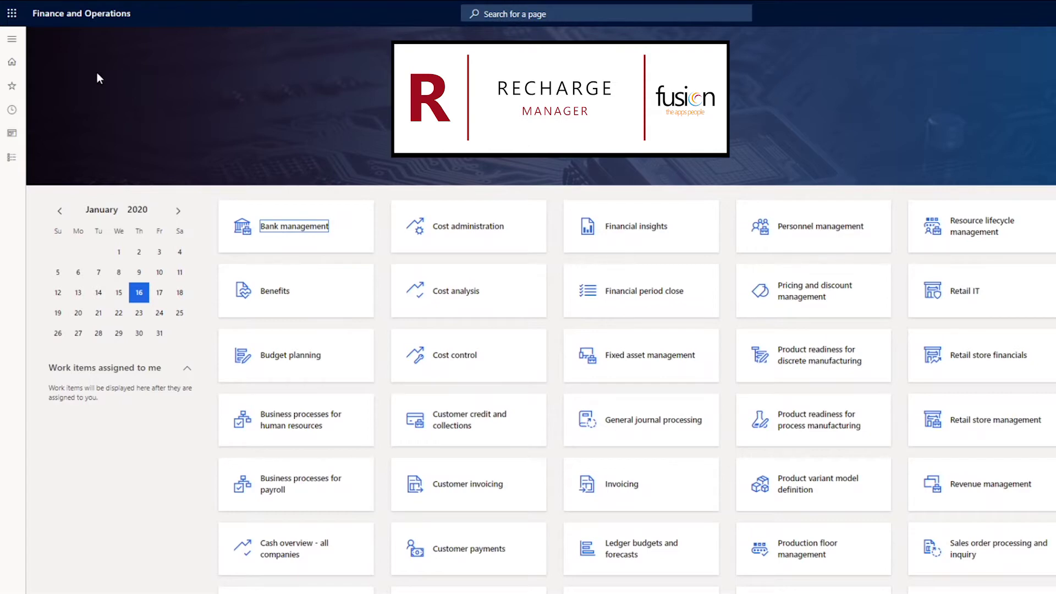
Open the list of all purchase orders in the Procurement and sourcing module.
left_click(12, 43)
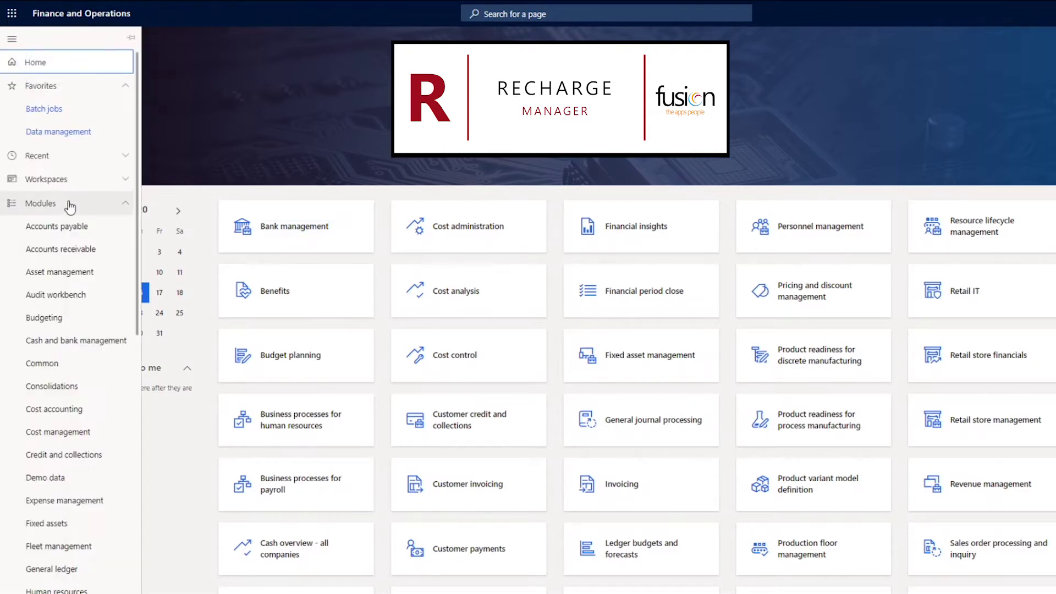
scroll(76, 460, "down", 6)
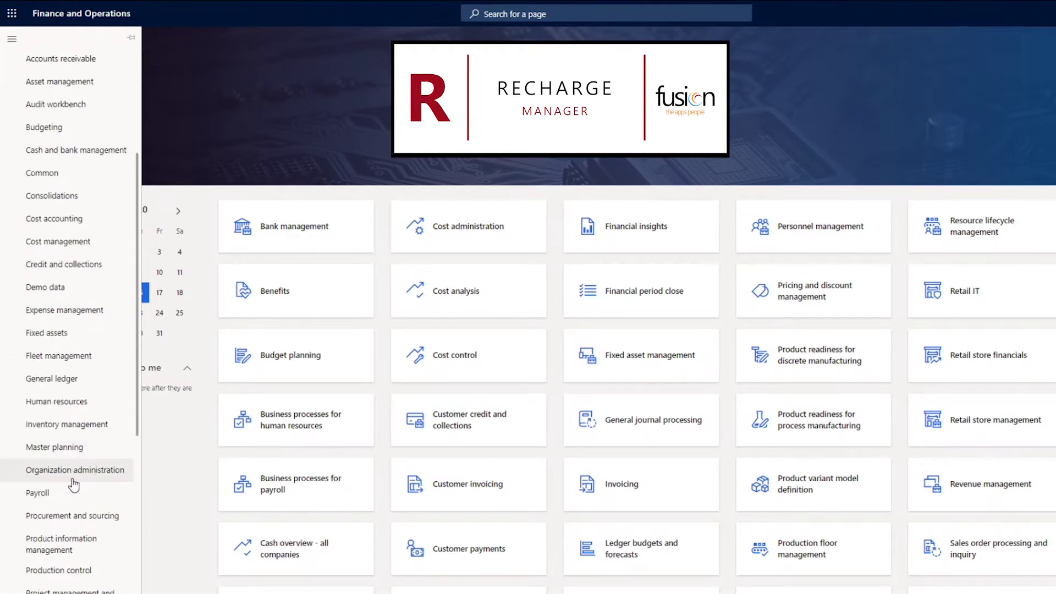
left_click(55, 394)
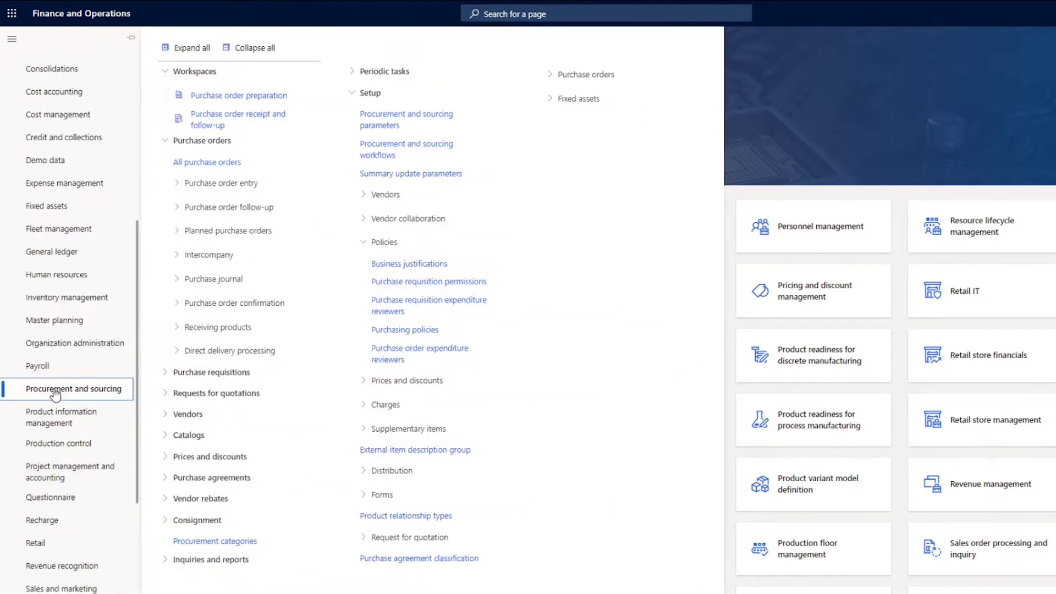
left_click(219, 163)
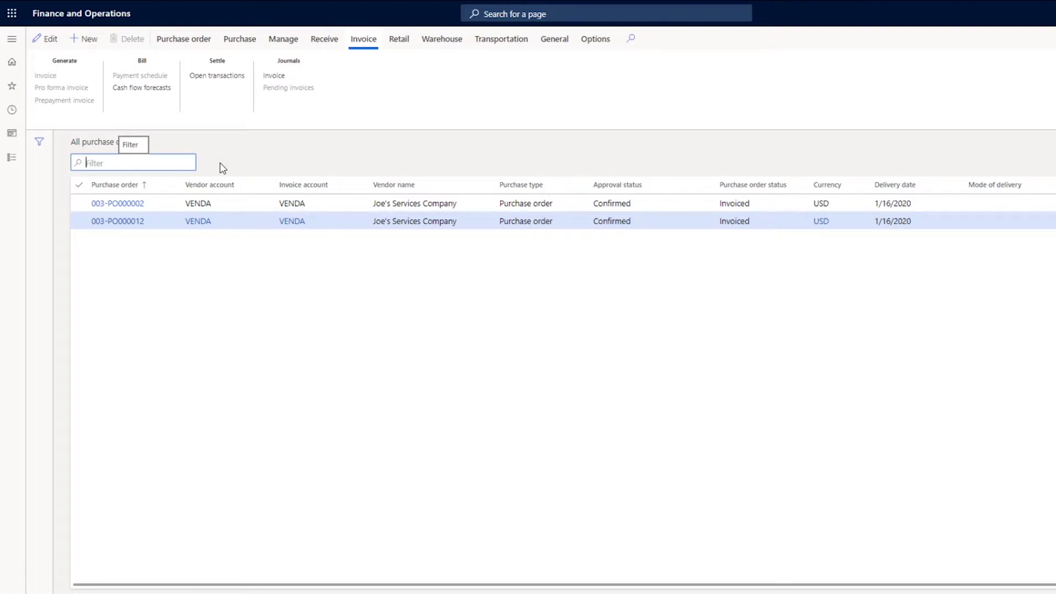
Create a new purchase order for the vendor Joe's Services Company.
left_click(88, 40)
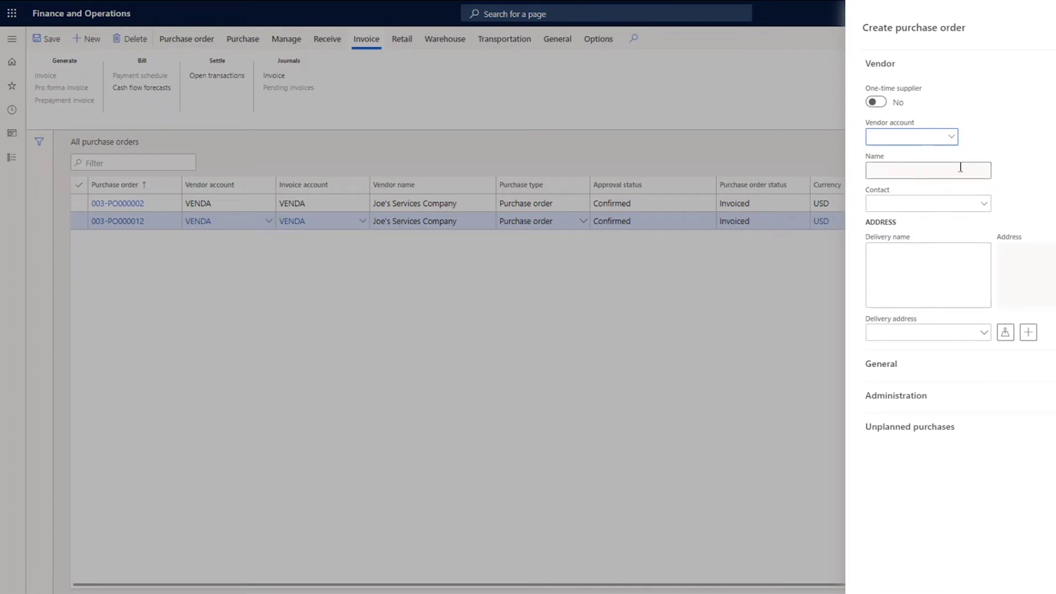
left_click(952, 138)
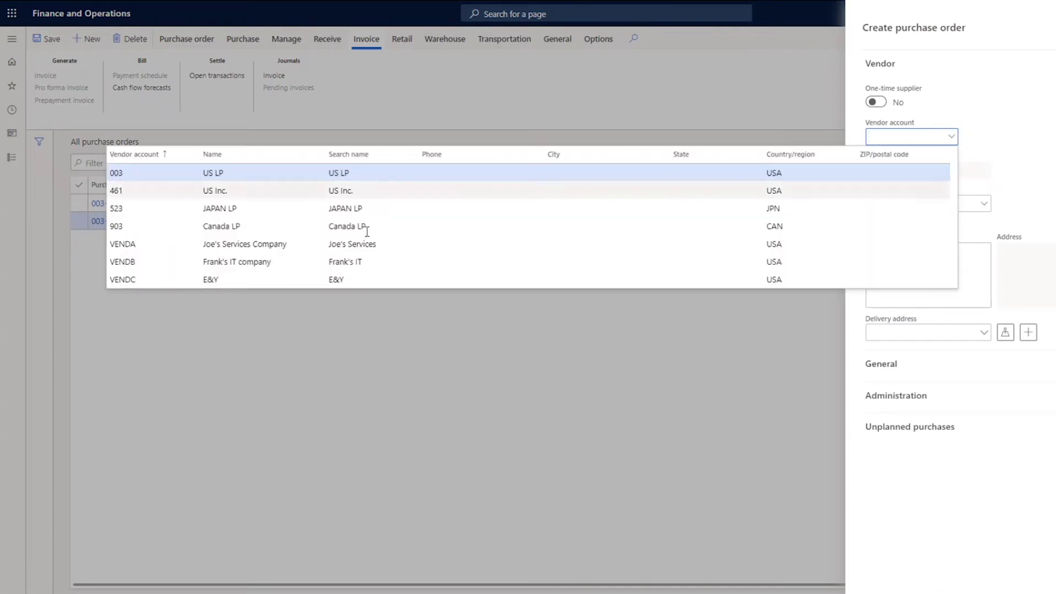
left_click(251, 245)
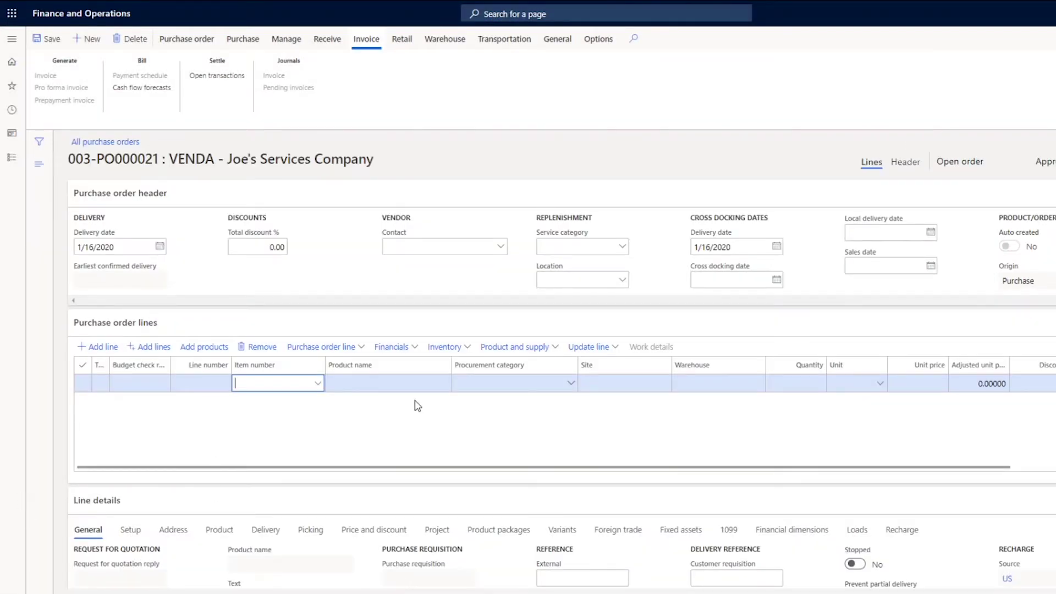
Set the first order line's procurement category to Service Charges, found under Expenses > Facility.
left_click(505, 385)
left_click(571, 383)
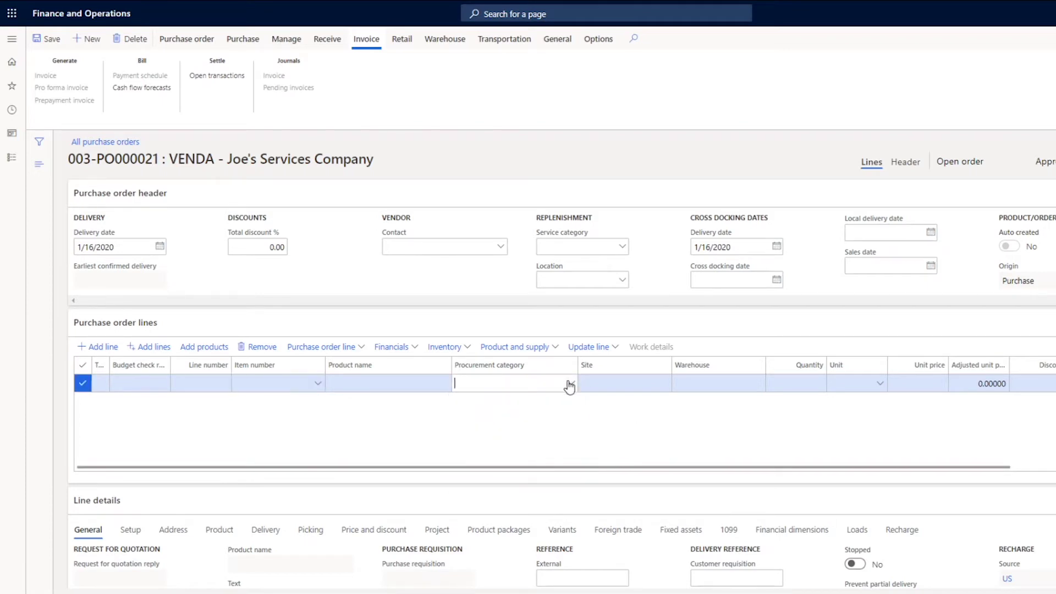
left_click(466, 464)
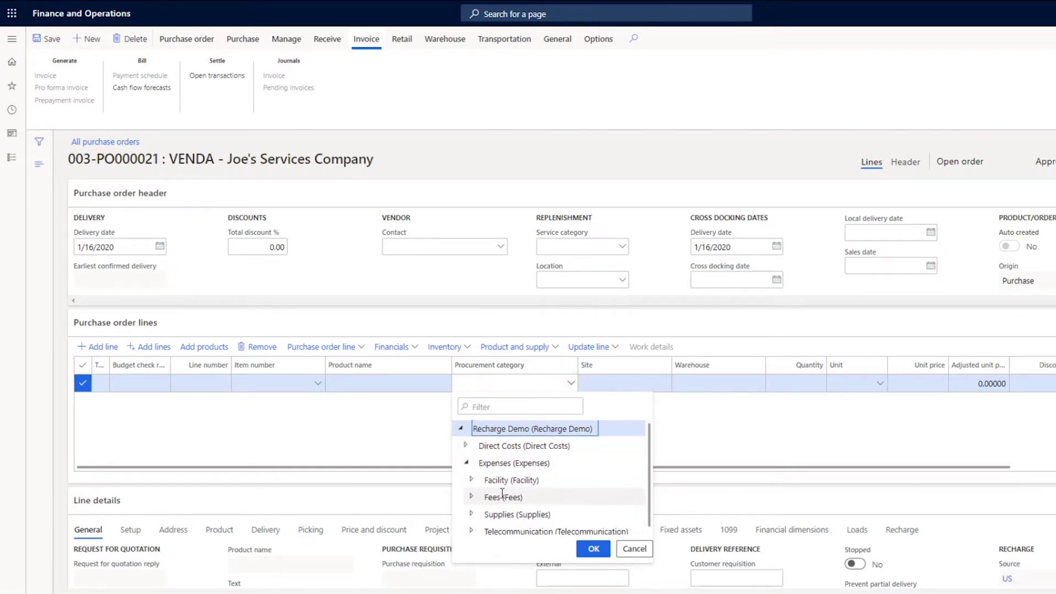
scroll(502, 494, "down", 1)
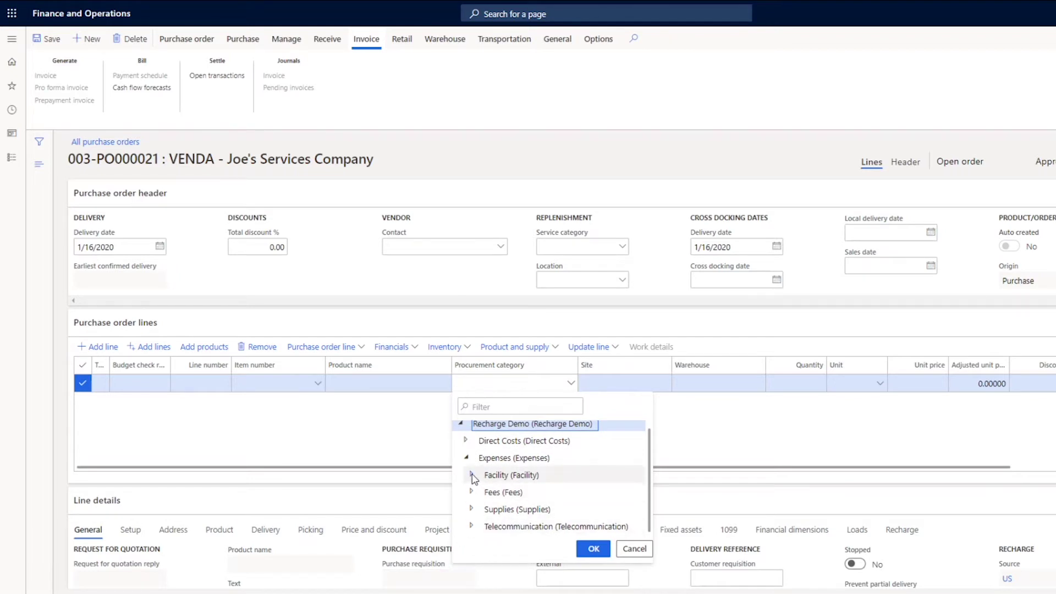
left_click(472, 476)
left_click(587, 507)
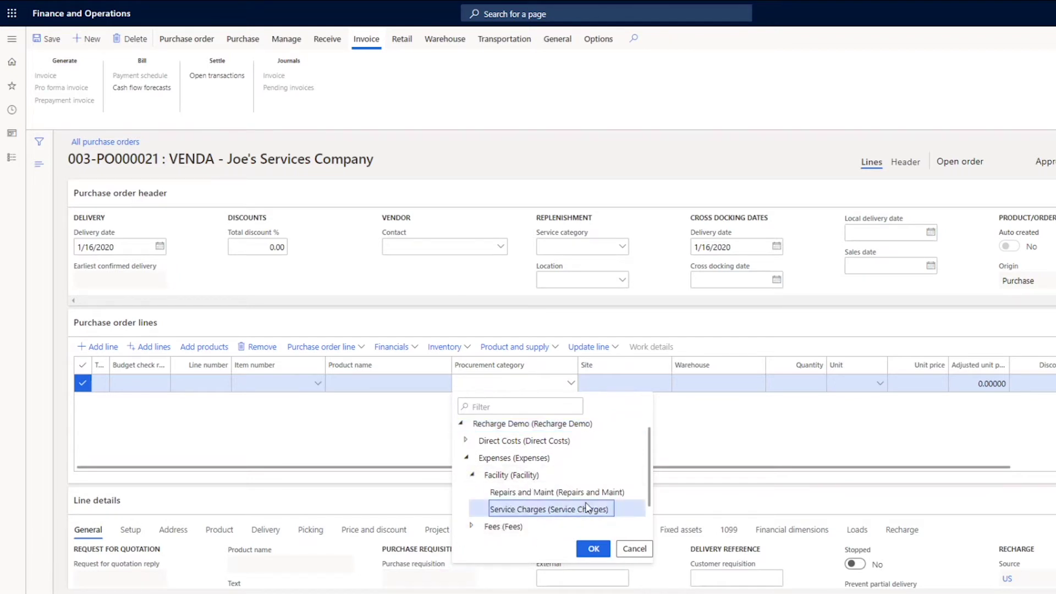
left_click(601, 551)
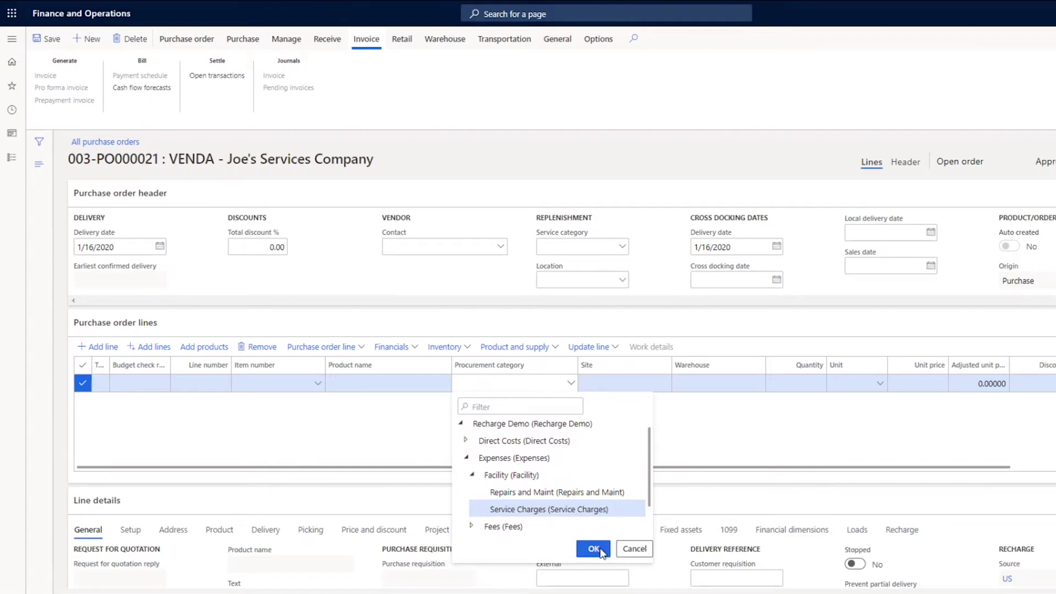
Complete the Service Charges line with warehouse 01, quantity 1, unit ea and a unit price of 400.
left_click(756, 388)
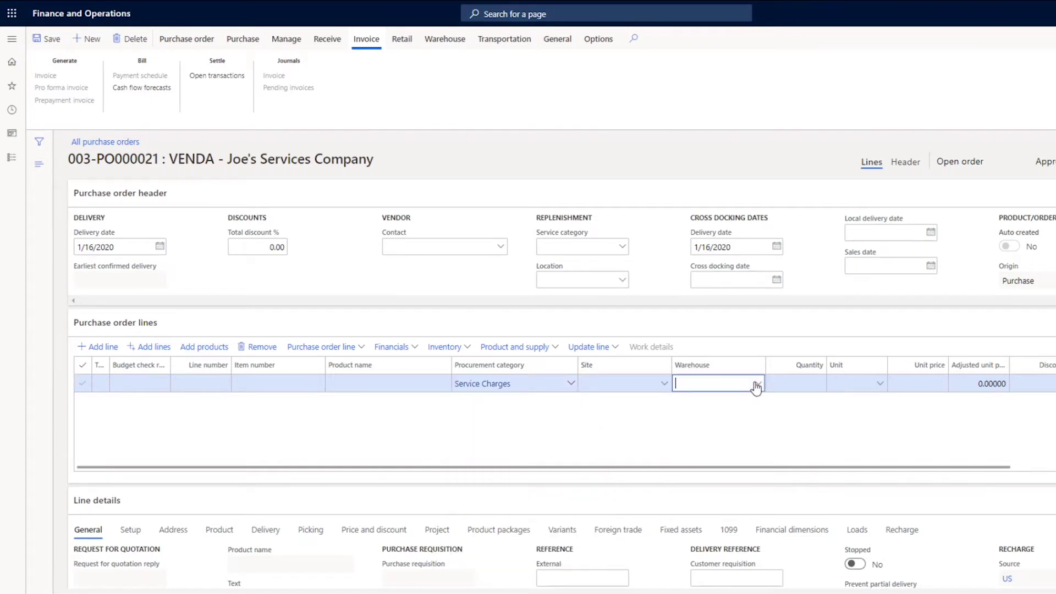
left_click(756, 387)
left_click(689, 438)
key("Tab")
type("1")
key("Tab")
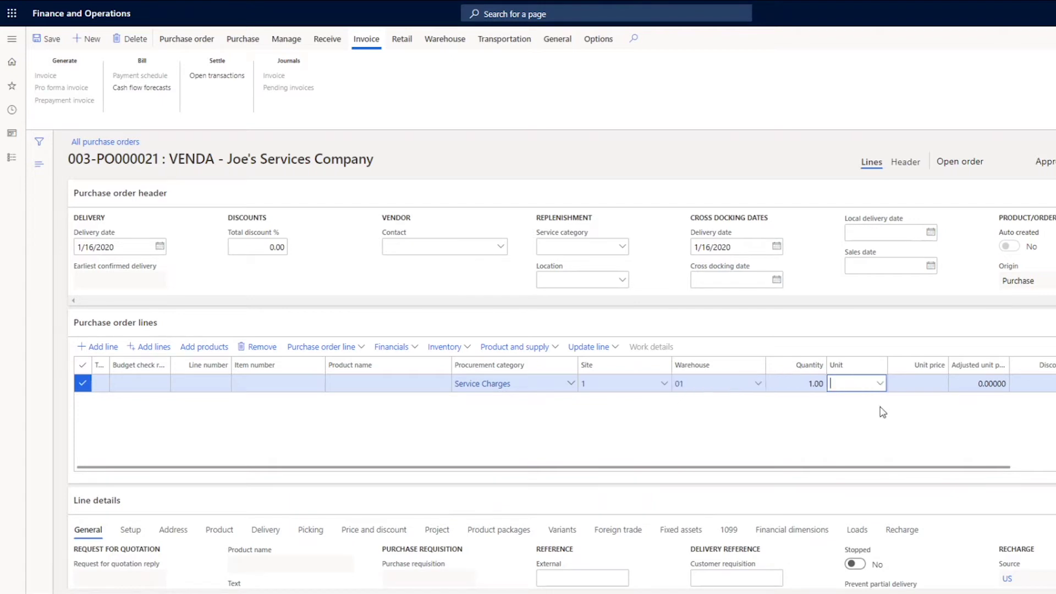
type("ea")
key("Tab")
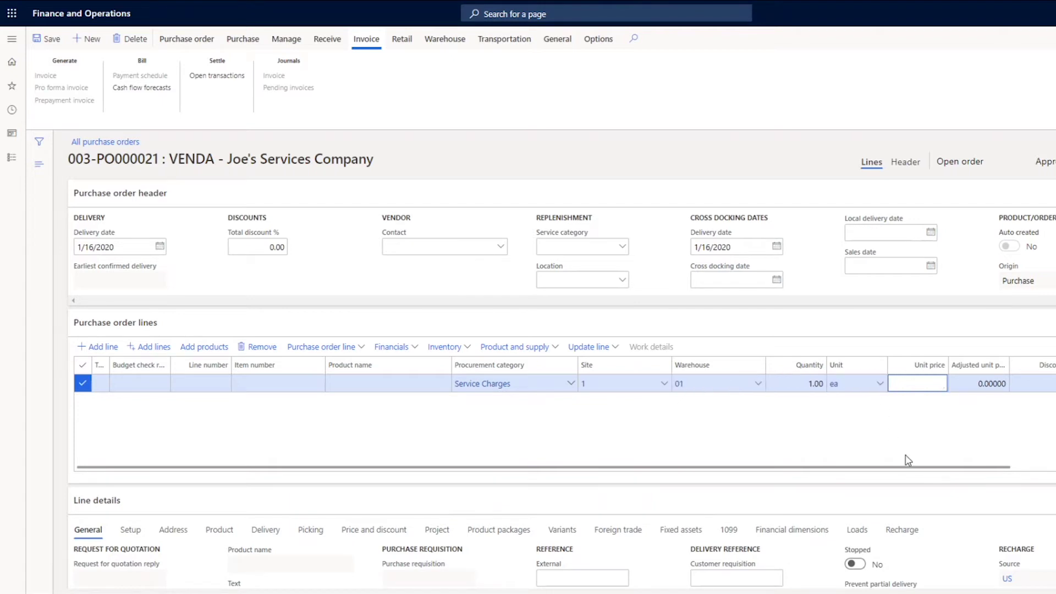
type("400")
key("Tab")
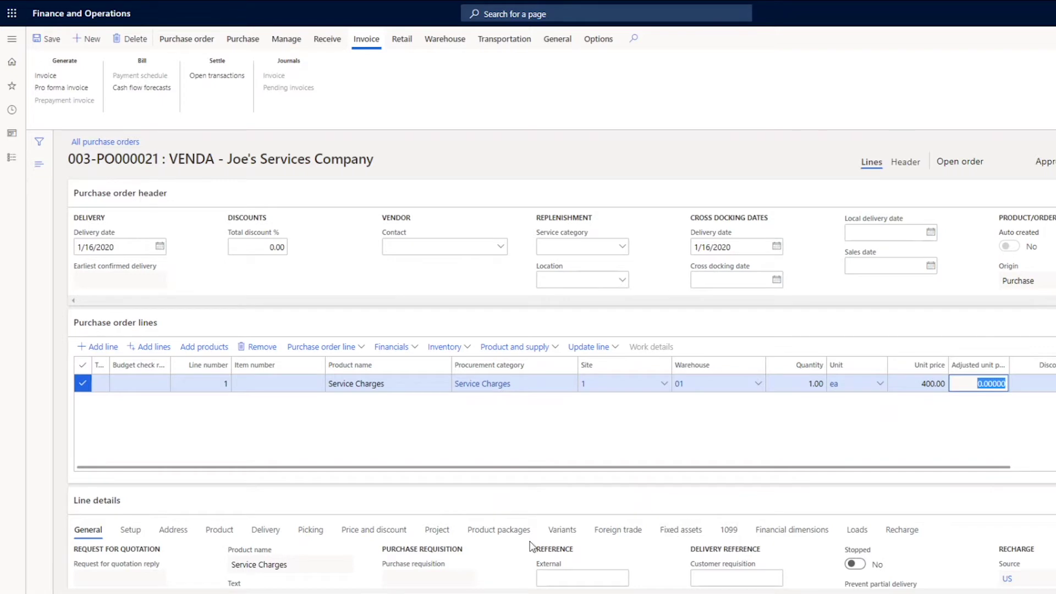
Check the Service Charges line's financial dimensions and return to its general details.
left_click(793, 531)
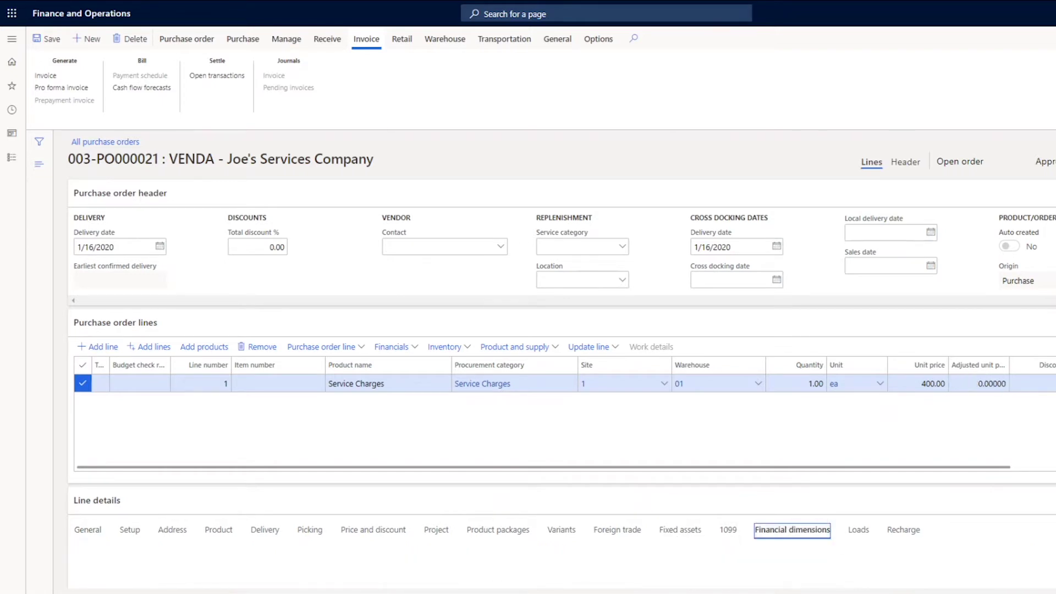
scroll(884, 273, "down", 2)
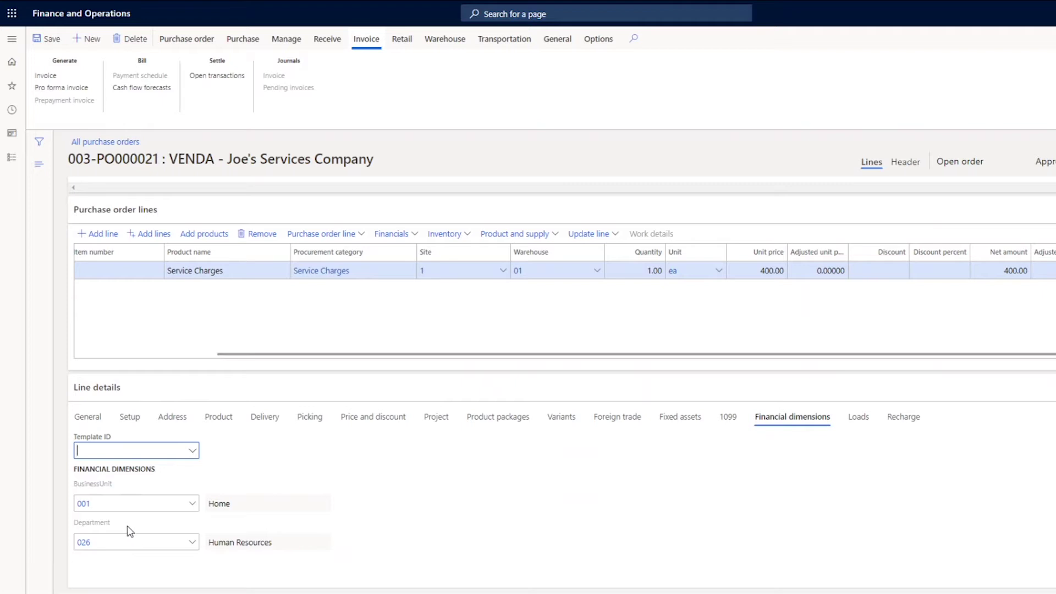
left_click(88, 418)
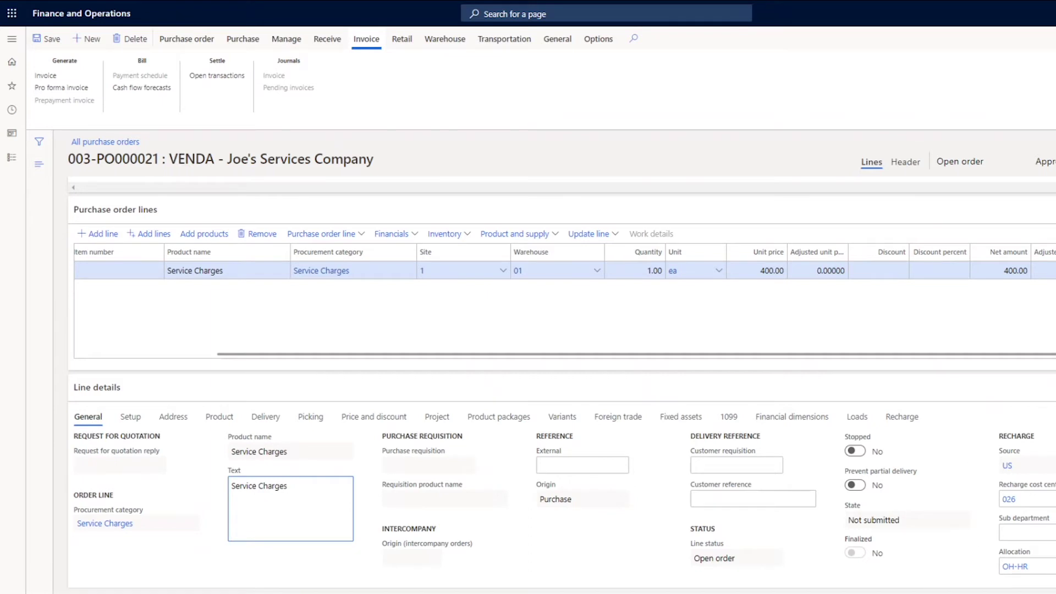
Choose OH-HR from the Head count allocation groups as the Service Charges line's recharge allocation.
left_click(1052, 581)
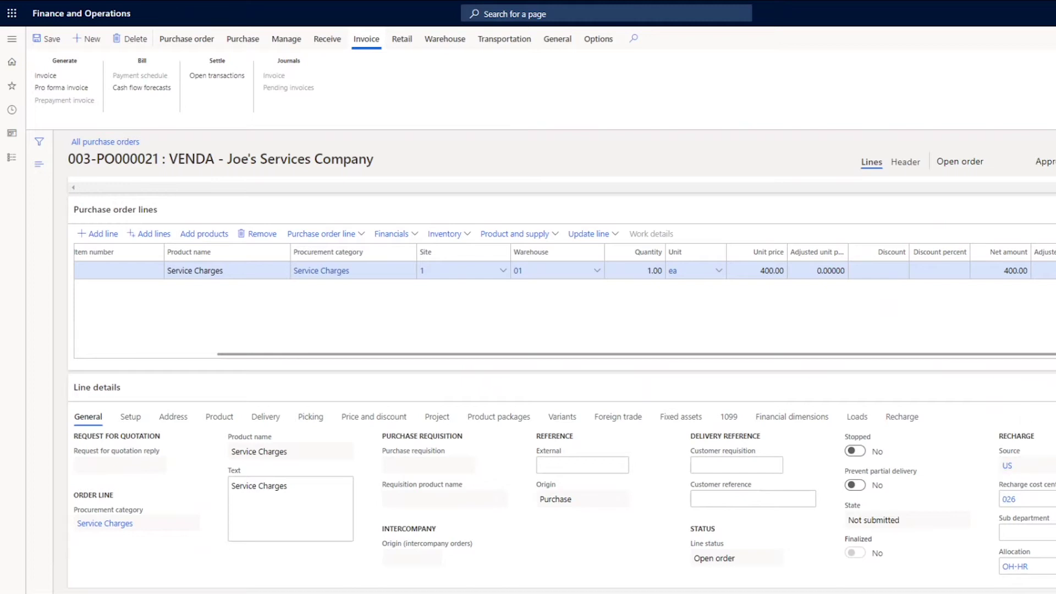
mouse_move(1024, 495)
left_click(1028, 567)
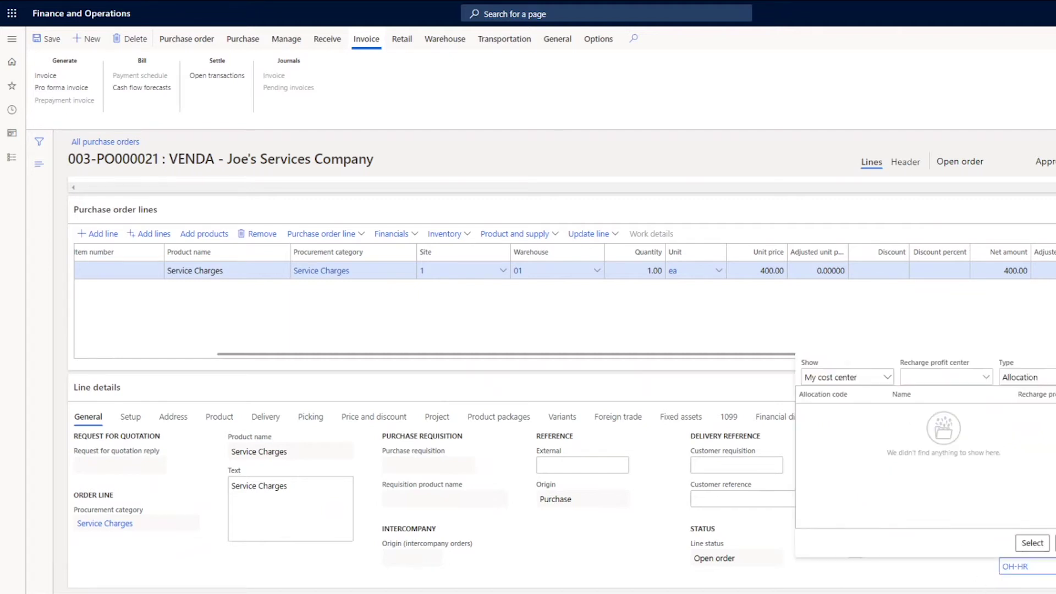
left_click(1024, 377)
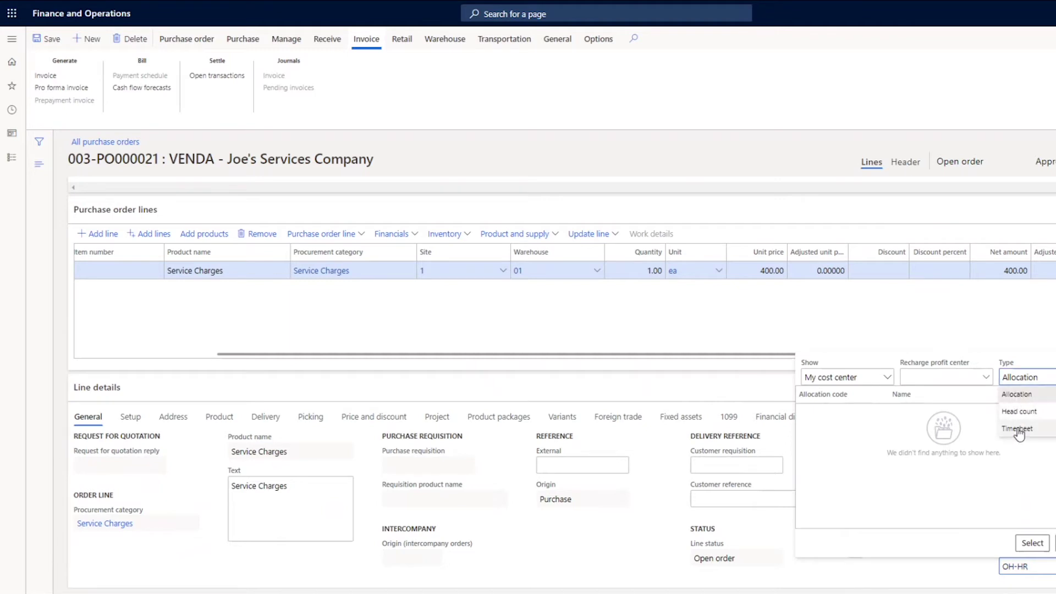
left_click(1019, 411)
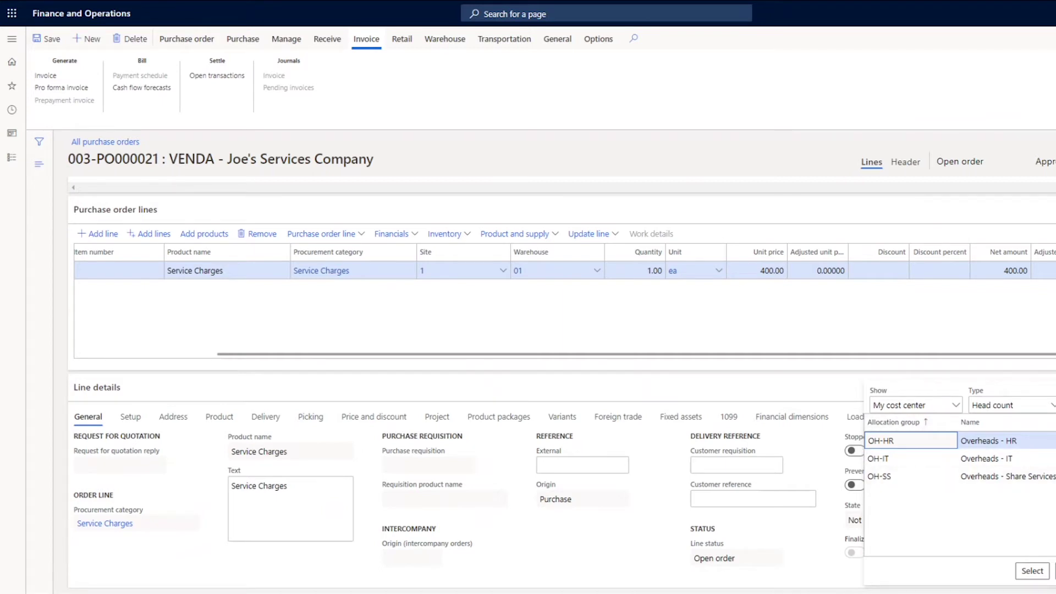
key("Return")
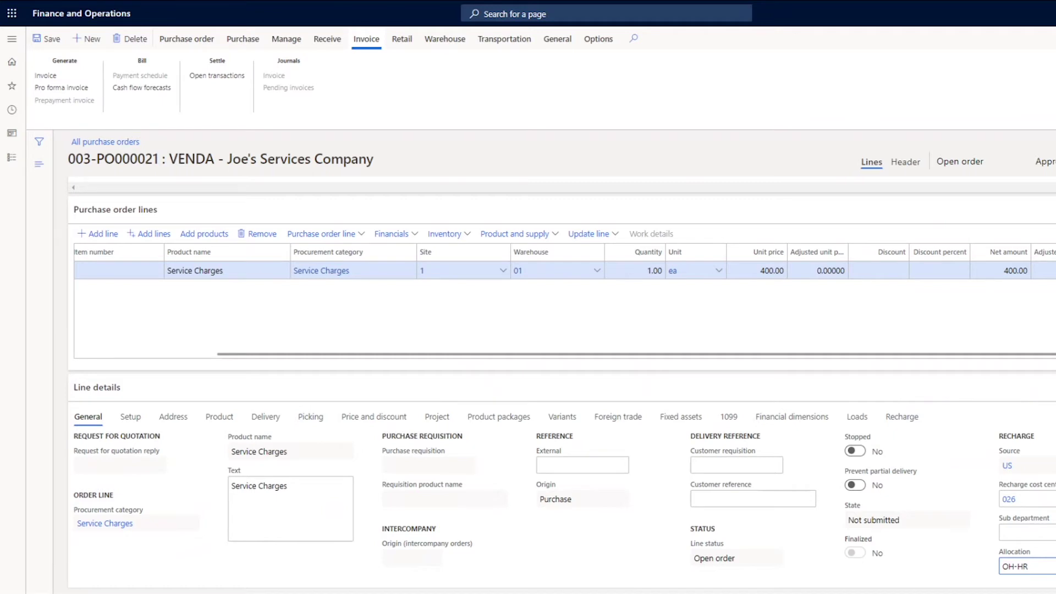
left_click(970, 494)
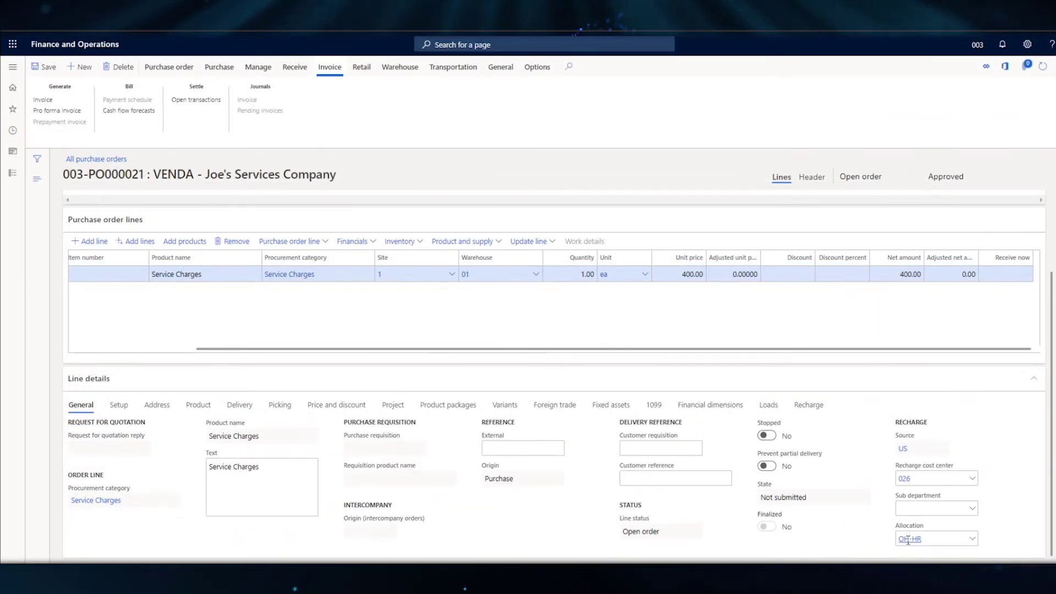
mouse_move(909, 541)
Add a second order line with the procurement category Cellular, found under Expenses > Telecommunication.
left_click(85, 242)
left_click(368, 290)
left_click(368, 292)
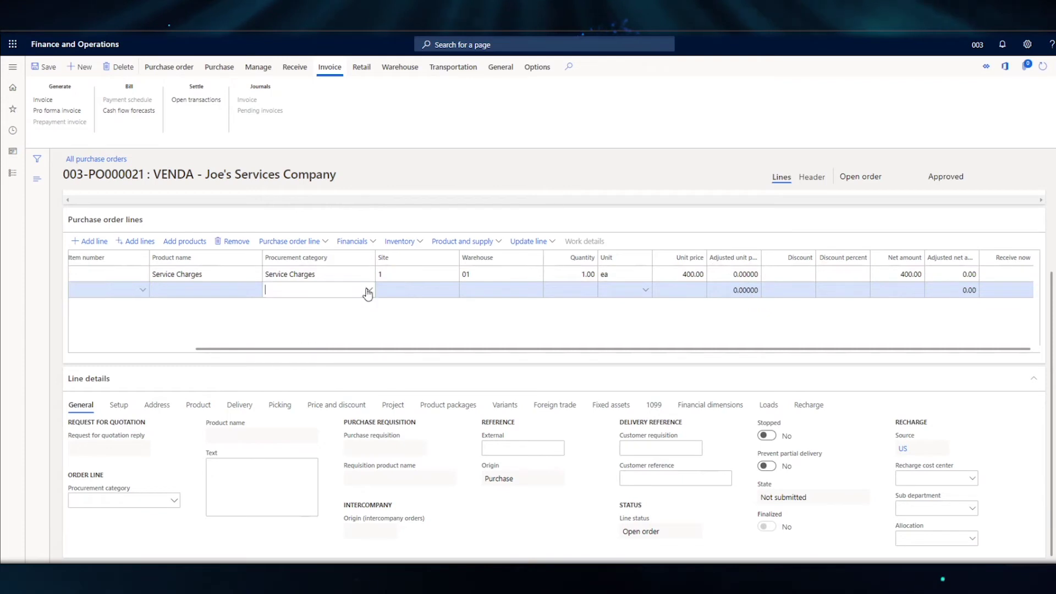
left_click(369, 292)
left_click(275, 362)
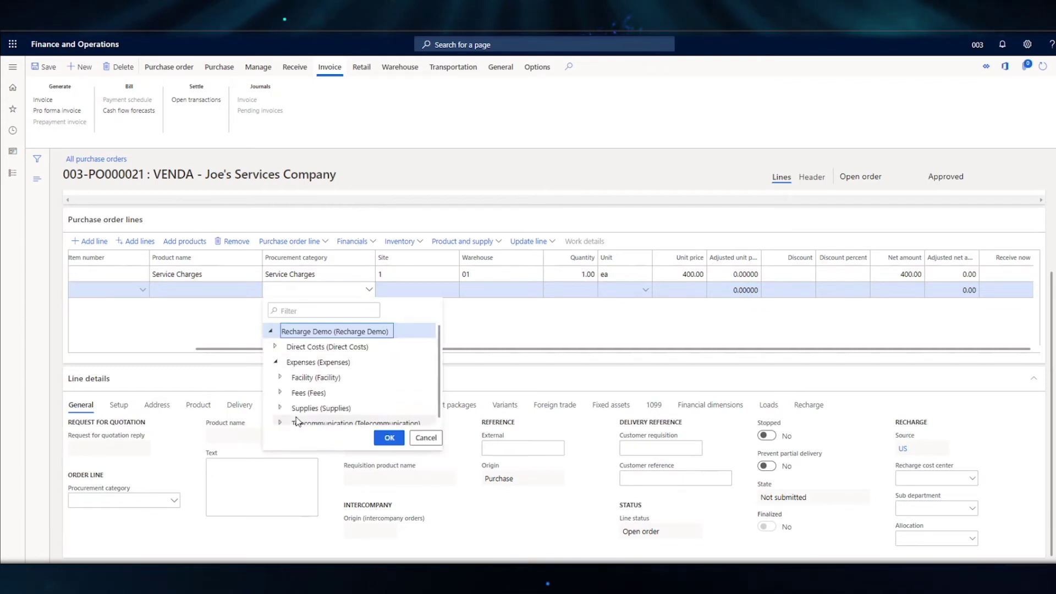
scroll(297, 421, "down", 1)
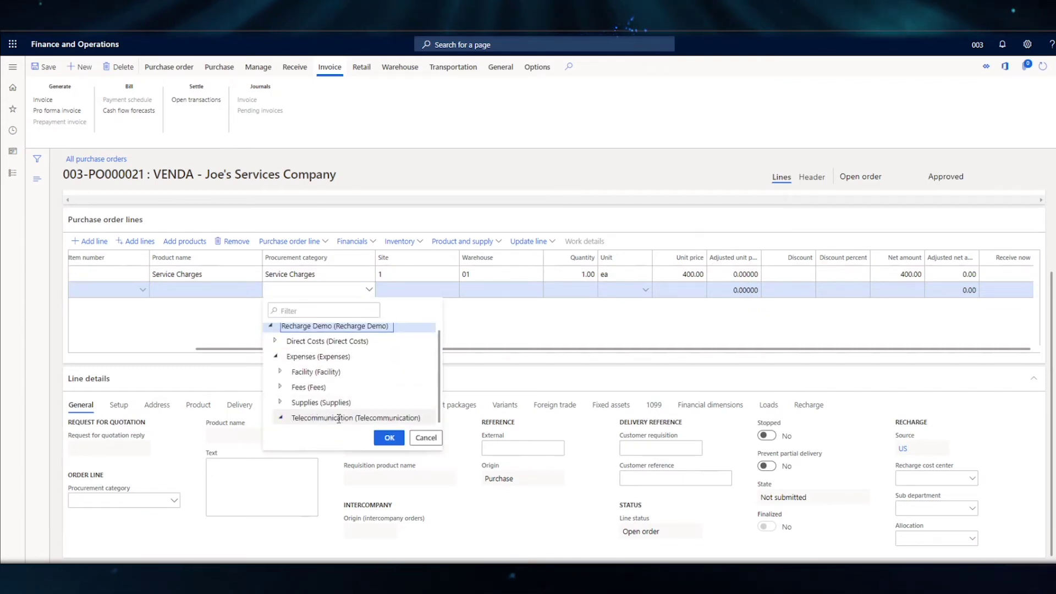
scroll(344, 420, "down", 3)
left_click(324, 387)
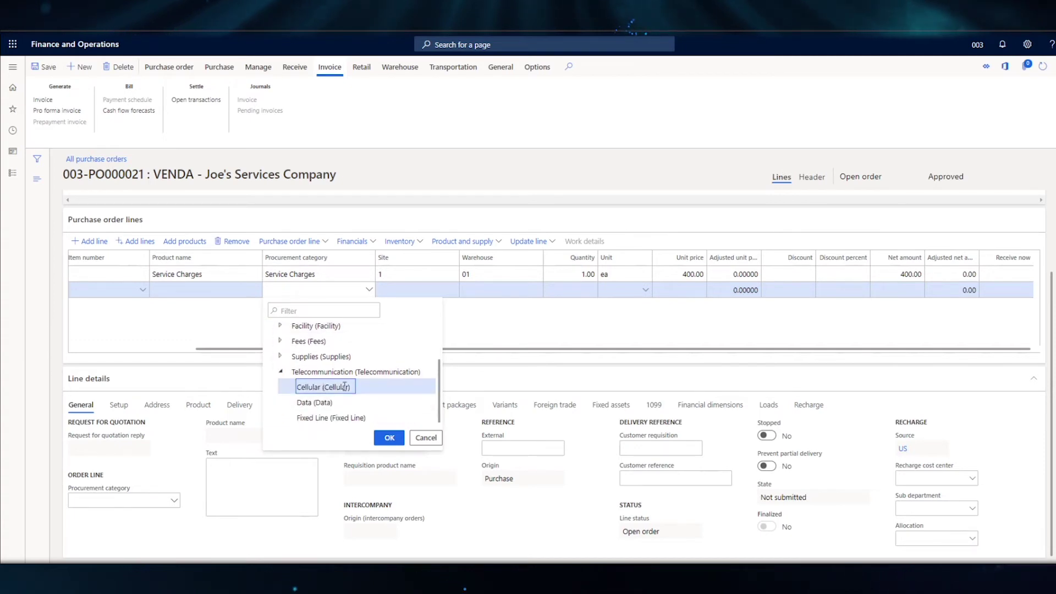
left_click(389, 438)
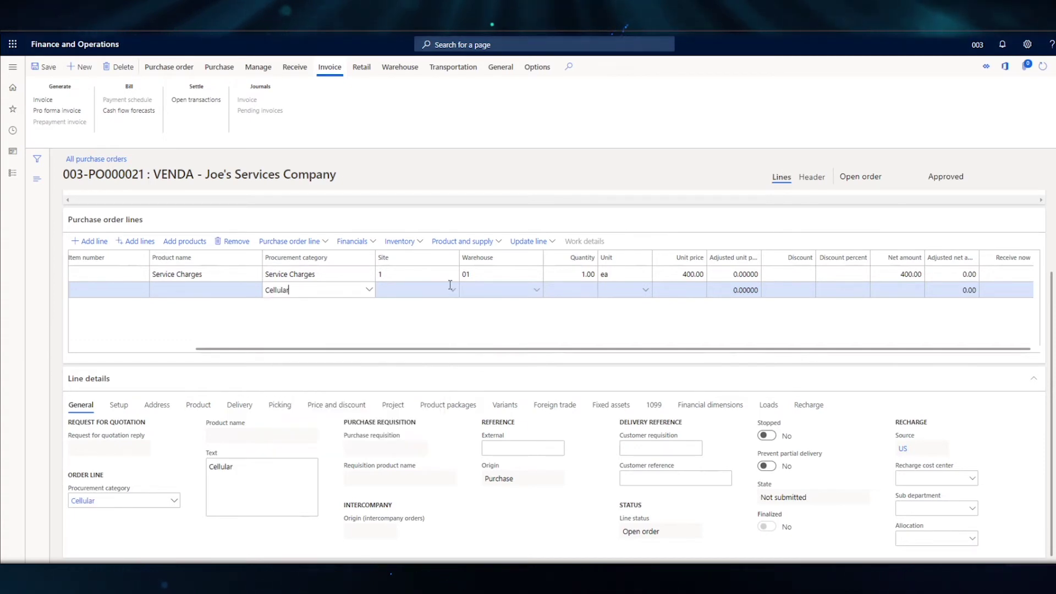
Complete the Cellular line with warehouse 01, quantity 1, unit ea and a unit price of 600.
left_click(535, 290)
left_click(537, 290)
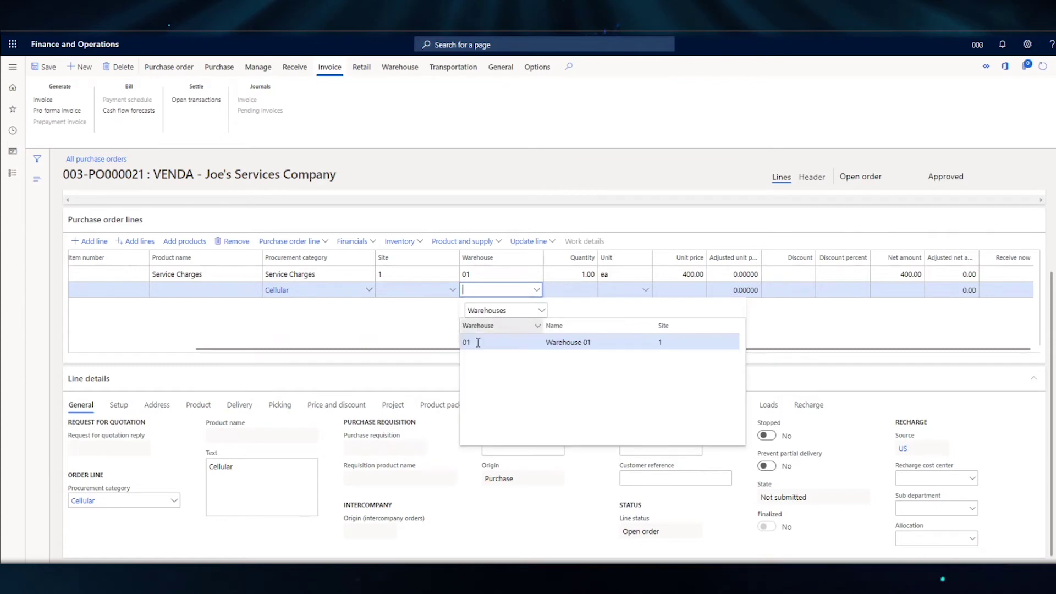
left_click(502, 344)
left_click(577, 291)
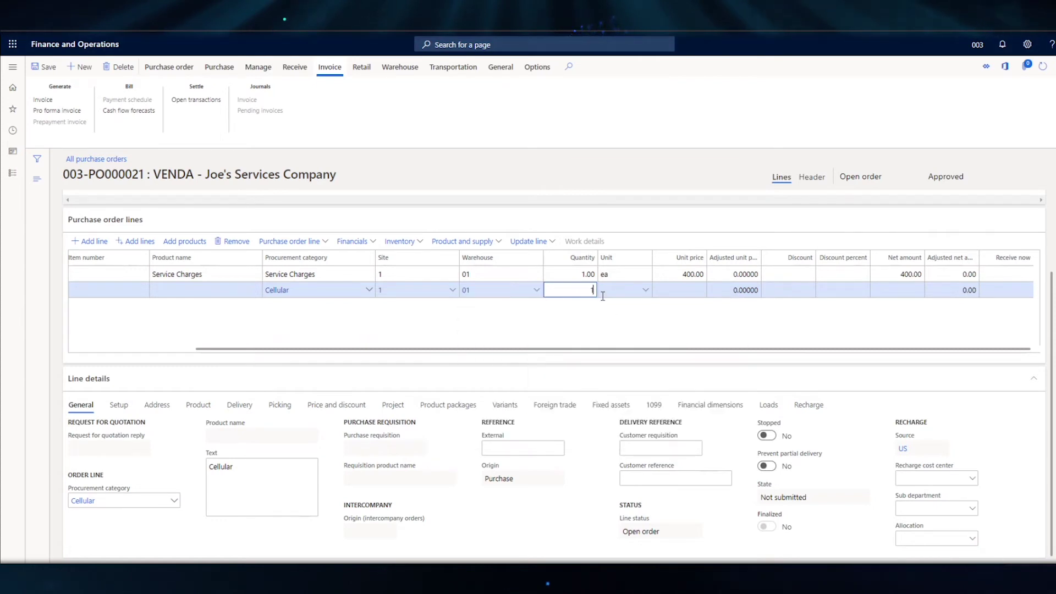
type("1")
left_click(603, 296)
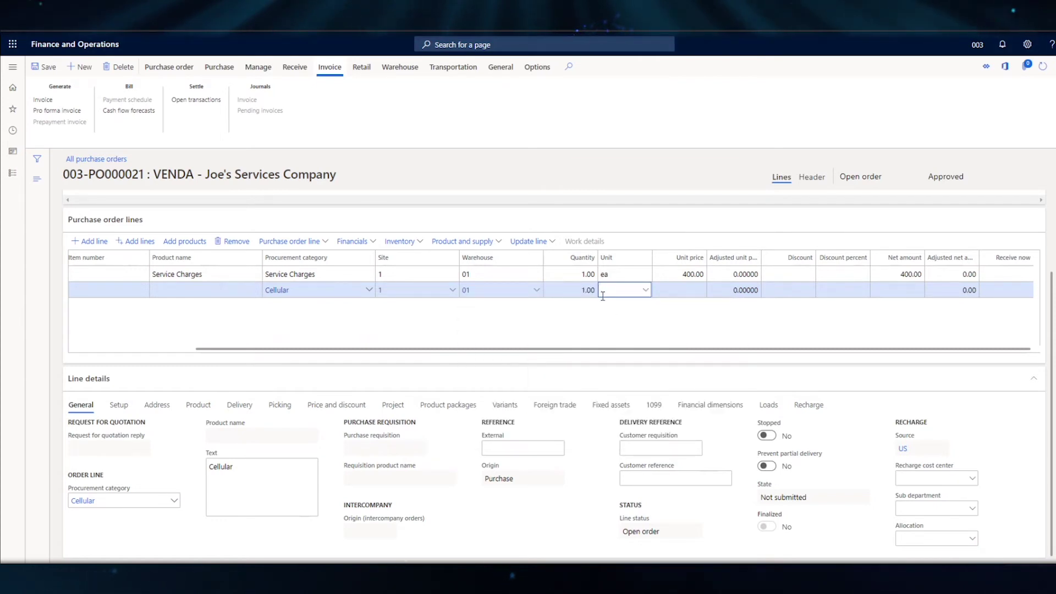
key("Tab")
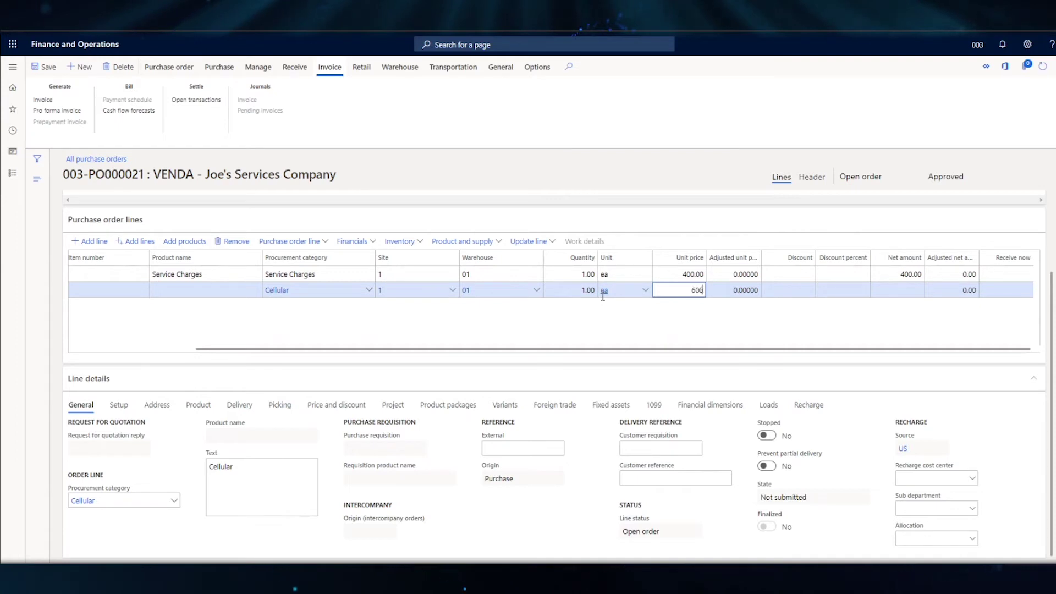
key("Tab")
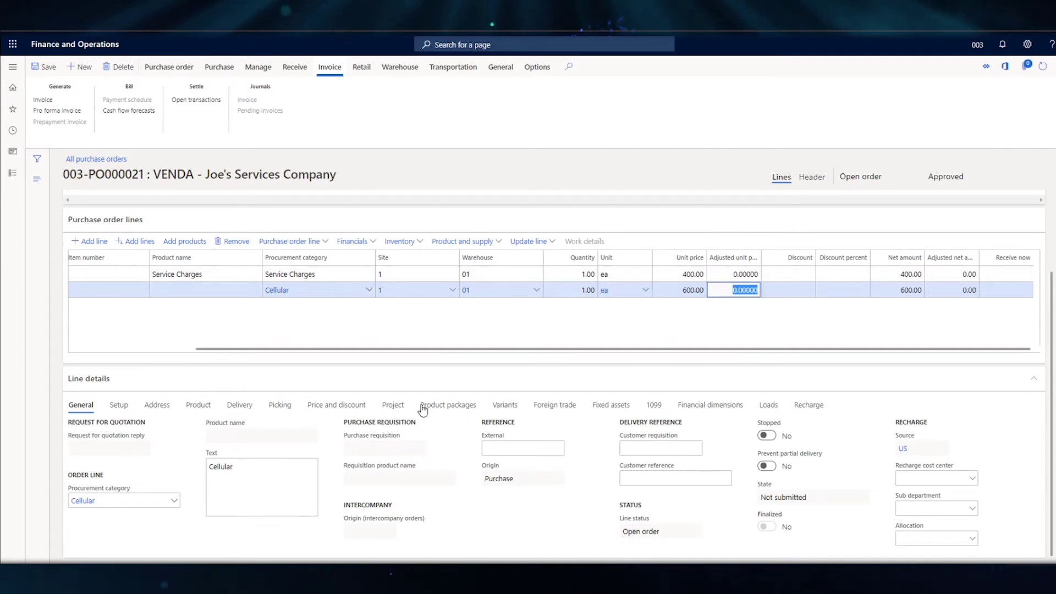
Set the Cellular line's department dimension to 025 IT Department, save the order and check the recharge allocation in the line's general details.
left_click(562, 377)
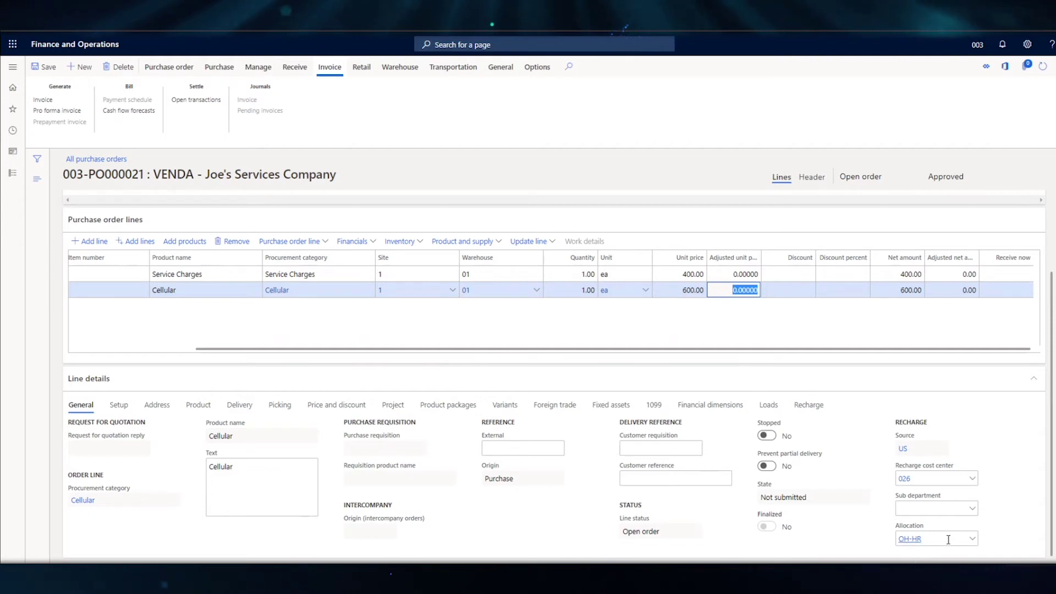
left_click(701, 406)
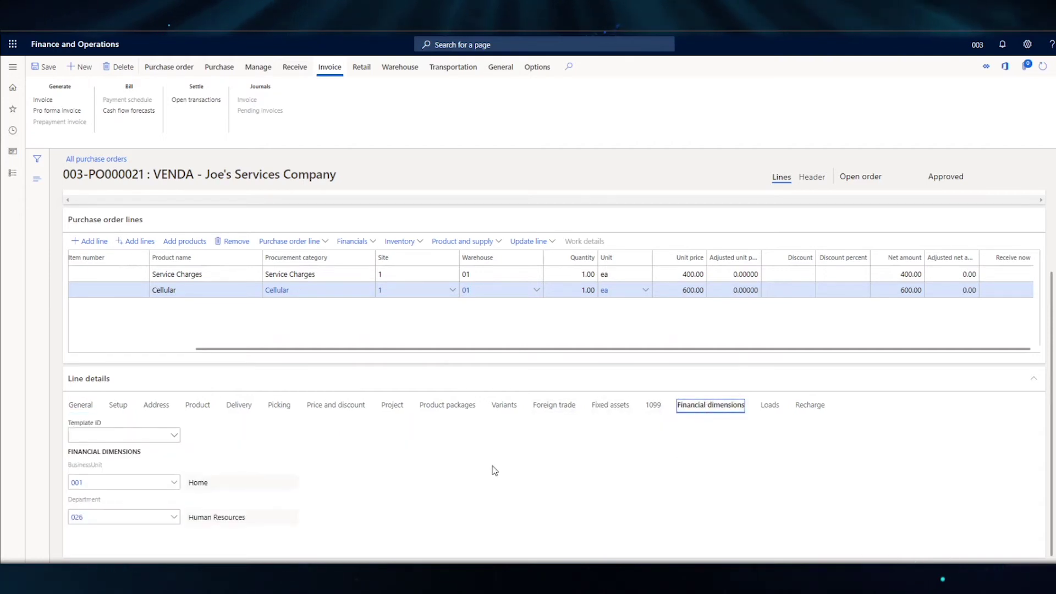
left_click(176, 518)
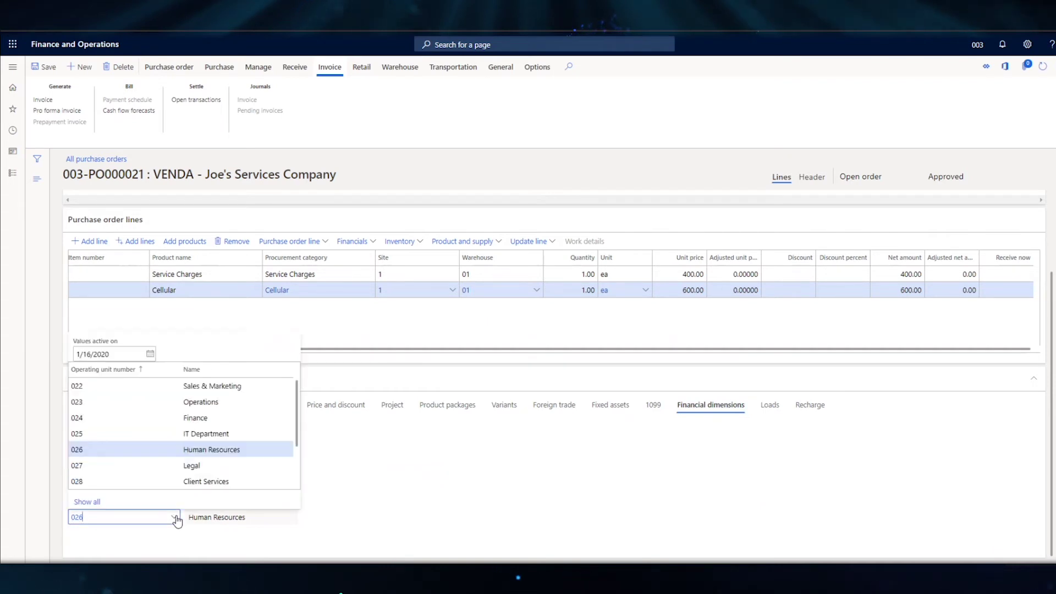
left_click(103, 434)
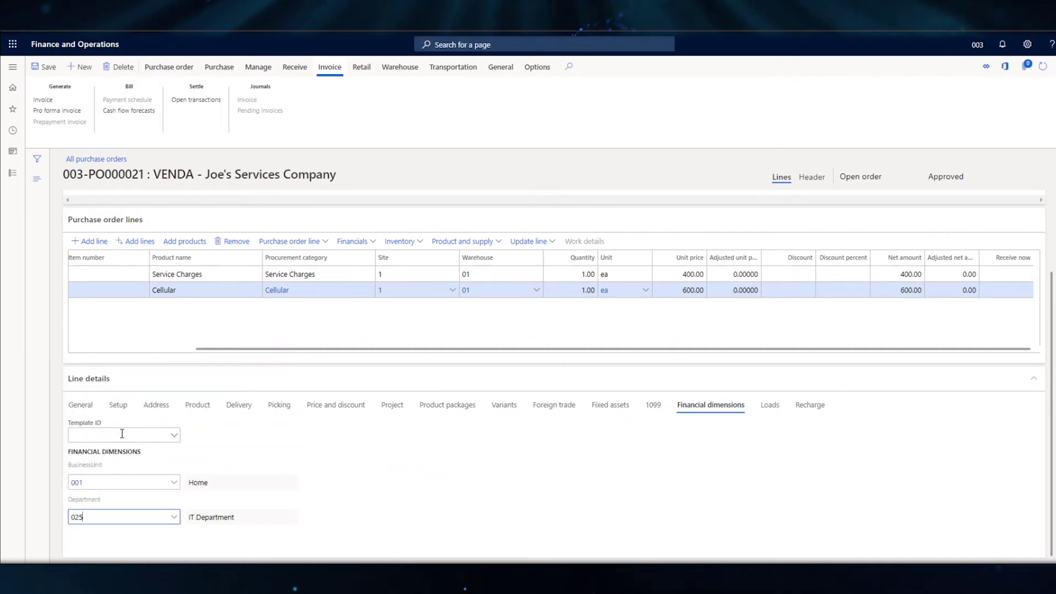
left_click(40, 69)
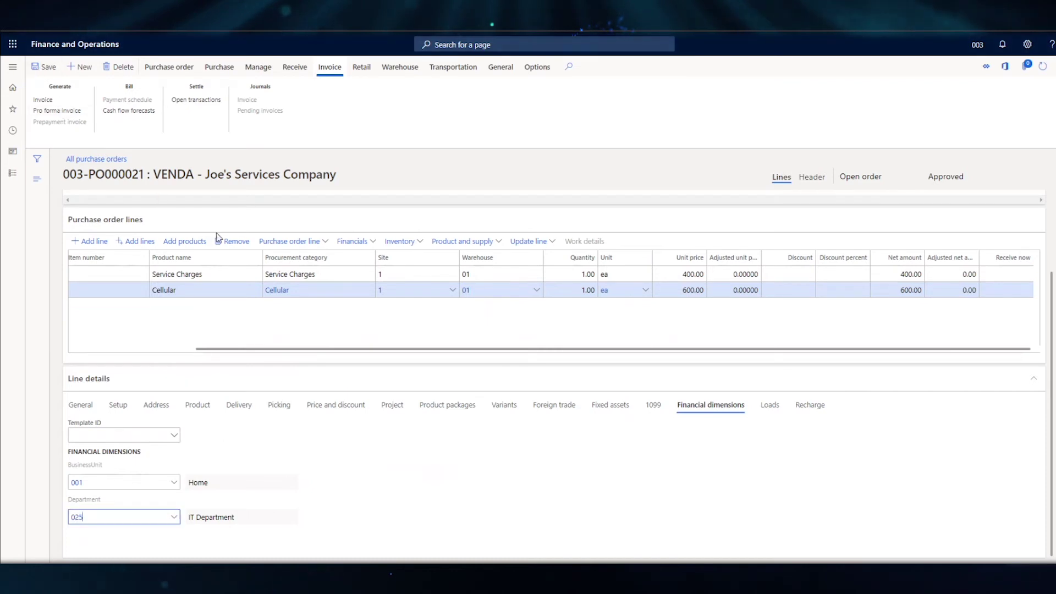
left_click(80, 405)
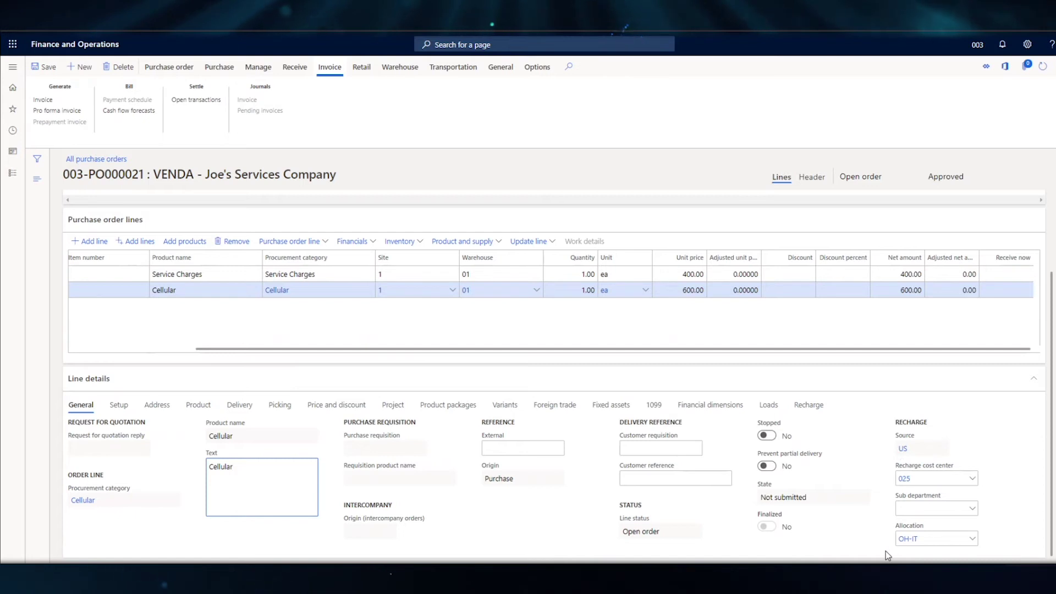
mouse_move(905, 539)
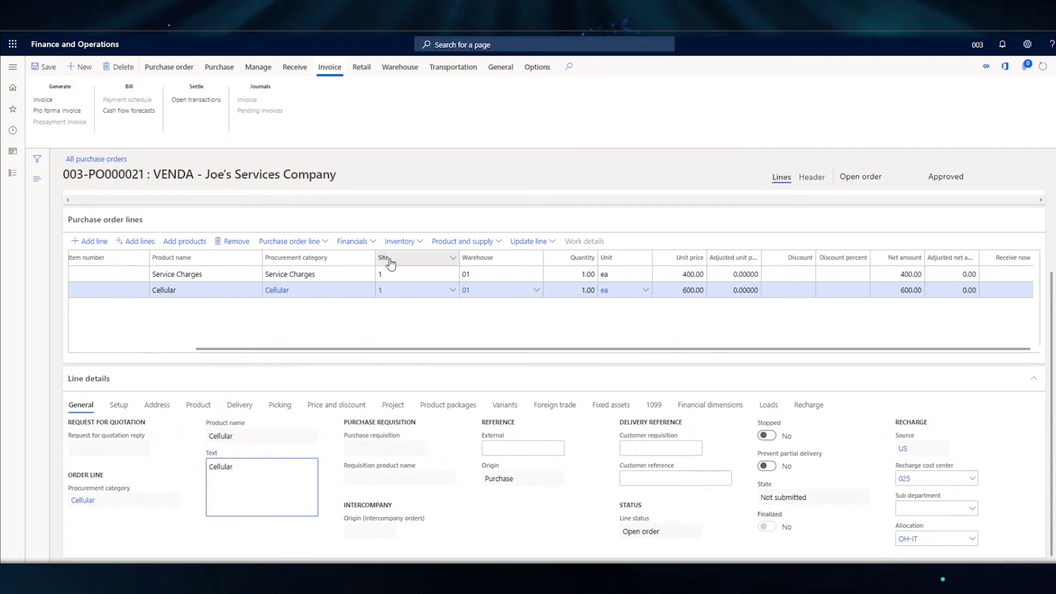
Confirm the purchase order and generate a vendor invoice from it.
left_click_drag(445, 351, 260, 365)
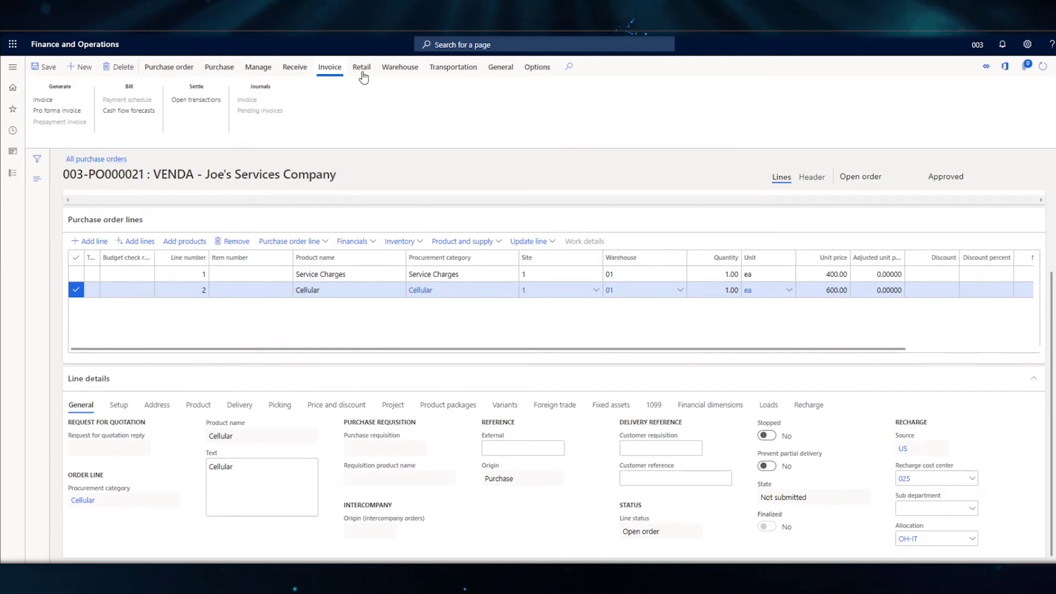
left_click(220, 68)
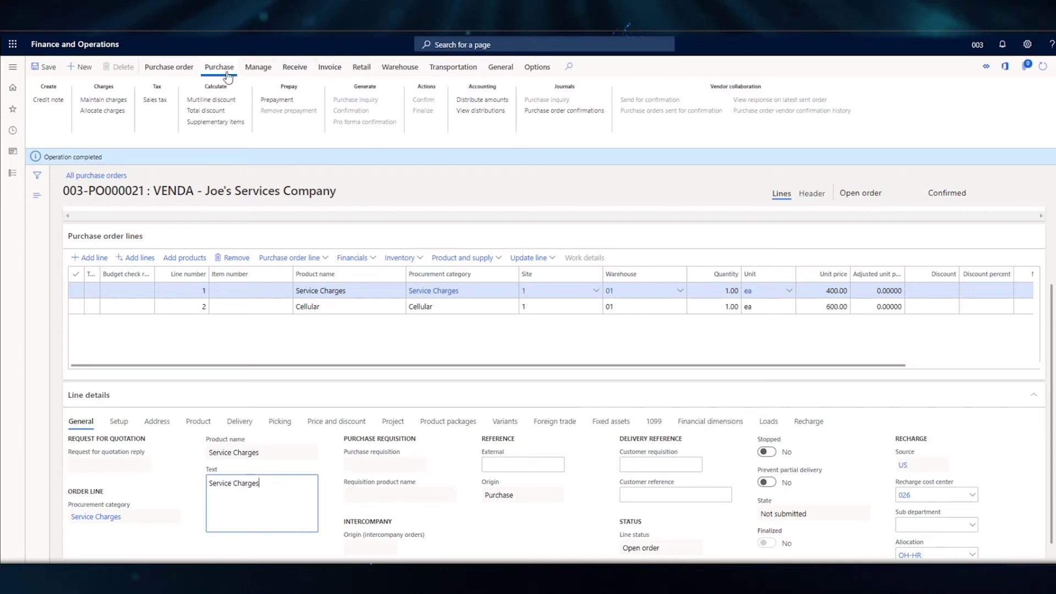
left_click(330, 67)
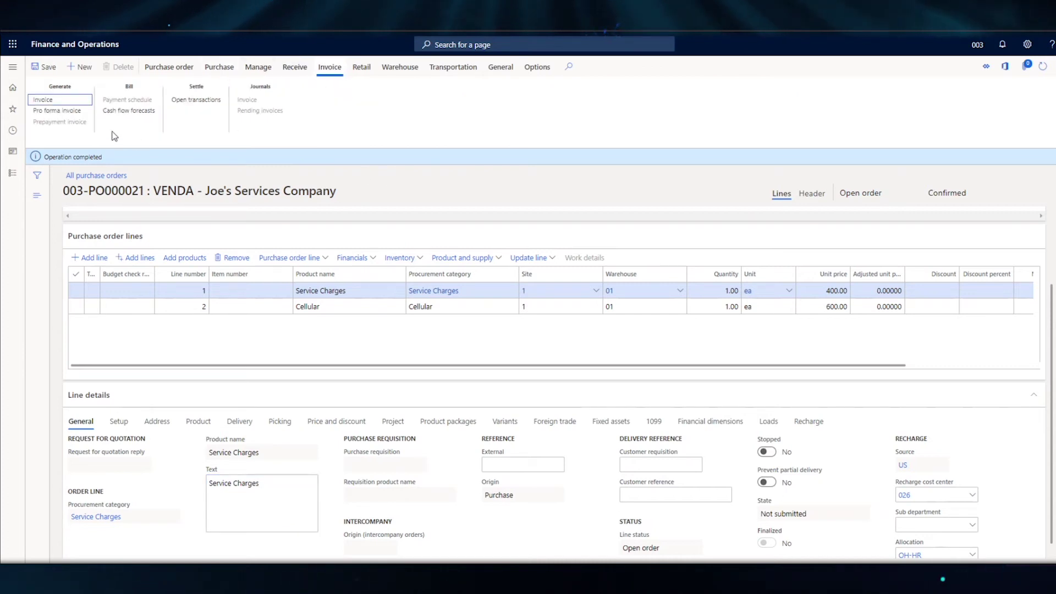
left_click(44, 102)
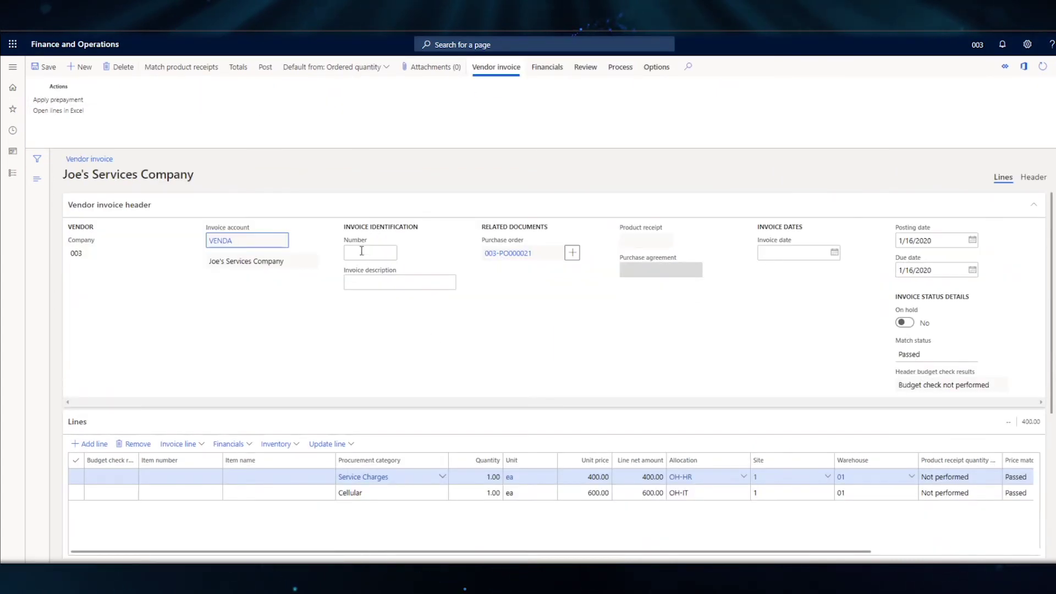
Fill in the vendor invoice header with number 9687, description Test invoice and invoice date 1/16/2020.
left_click(361, 251)
type("9687")
key("Tab")
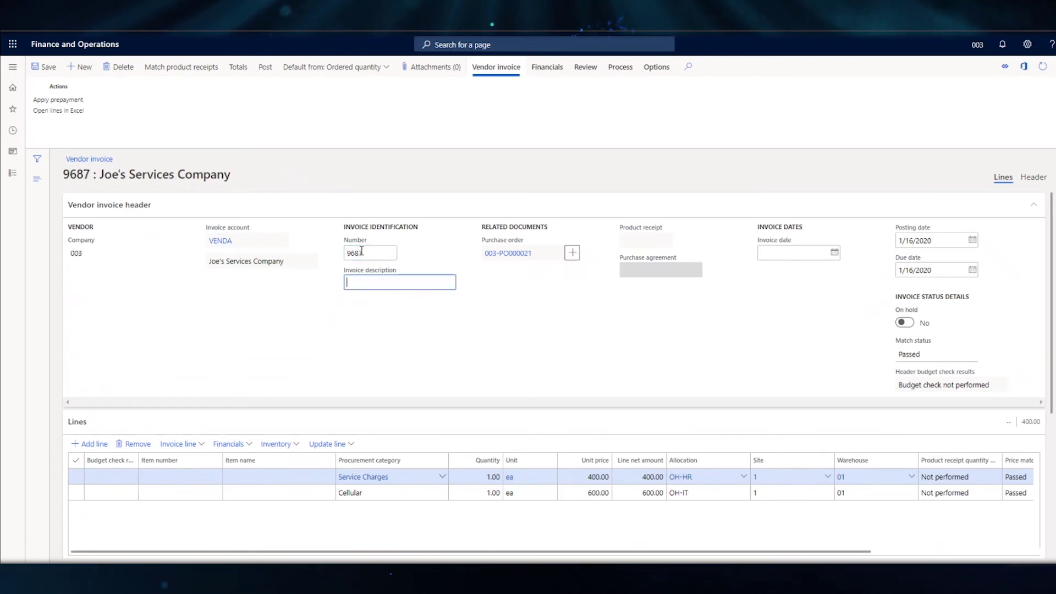
type("Test invoice")
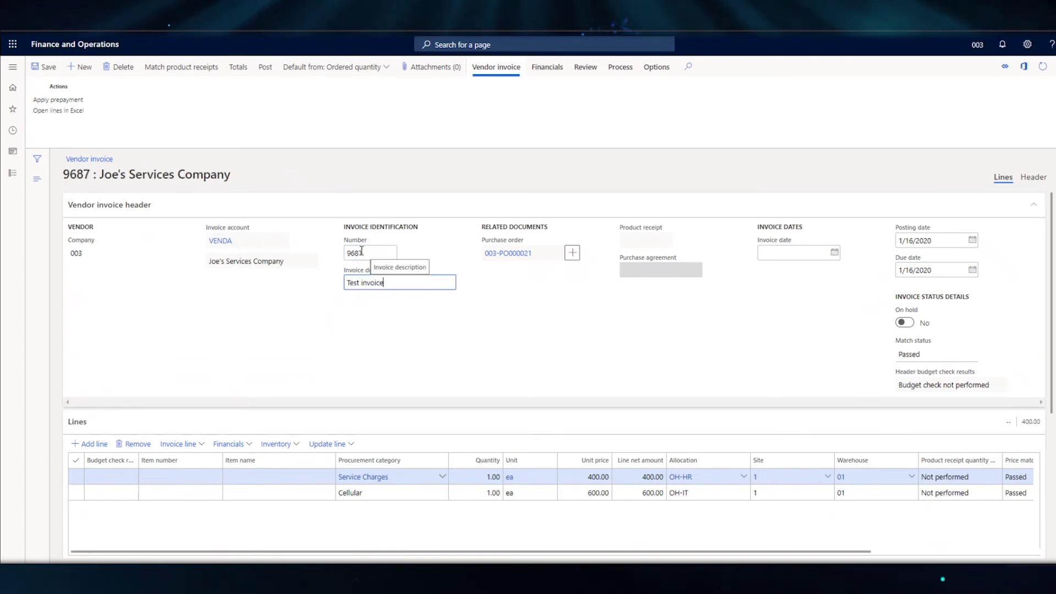
key("Tab")
key("Tab")
key("Tab")
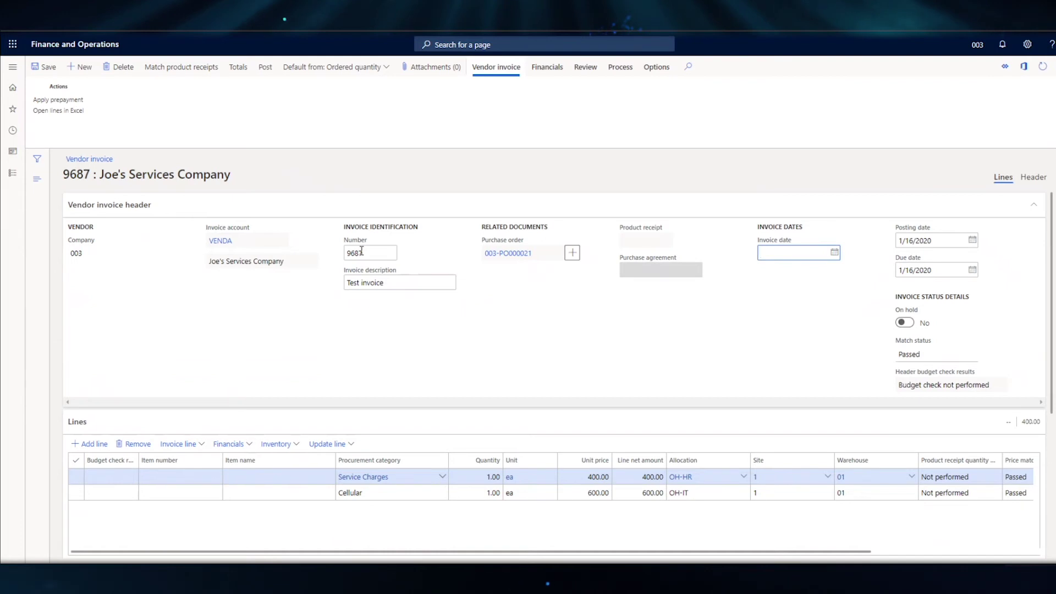
key("Tab")
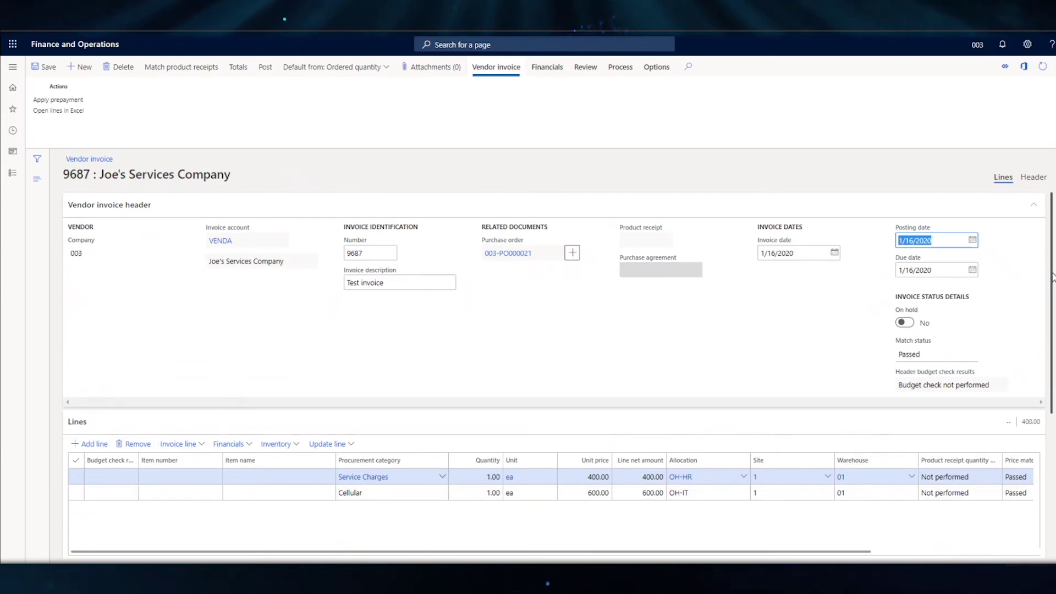
Review the recharge details of the Service Charges and Cellular invoice lines.
scroll(1045, 415, "down", 5)
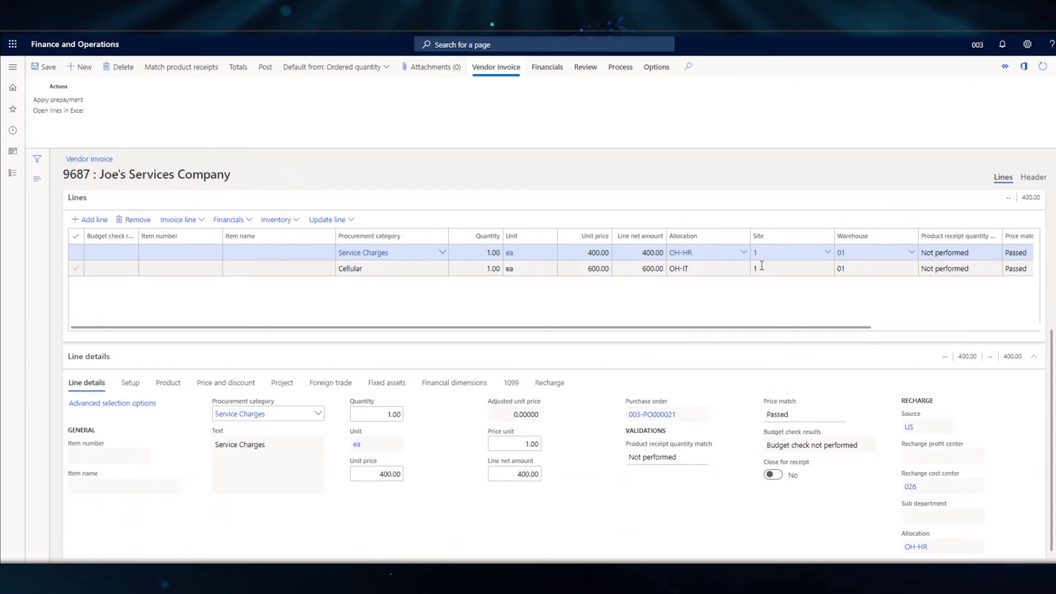
left_click(781, 269)
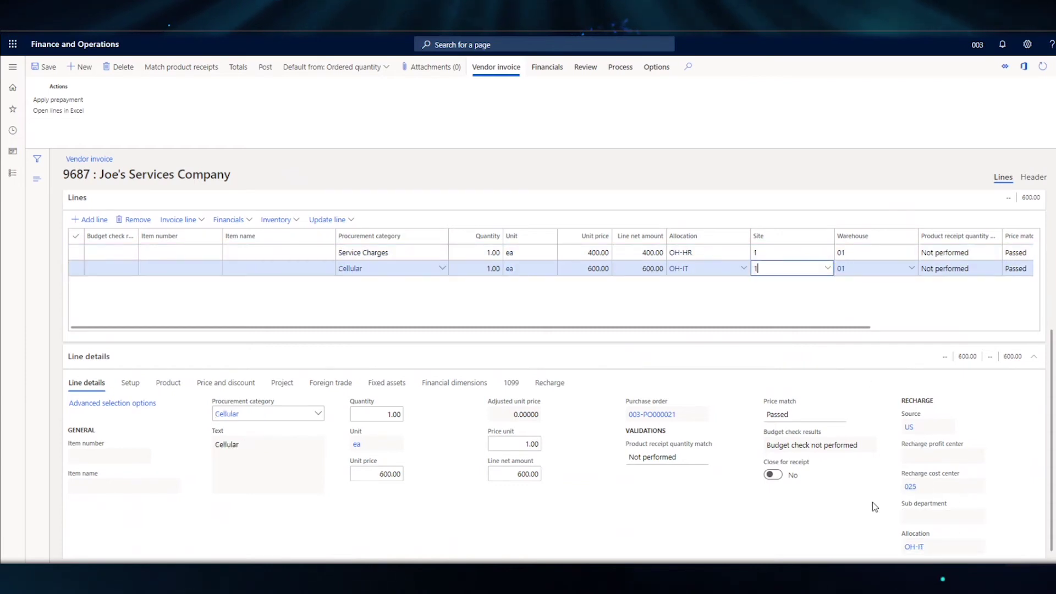
left_click(943, 457)
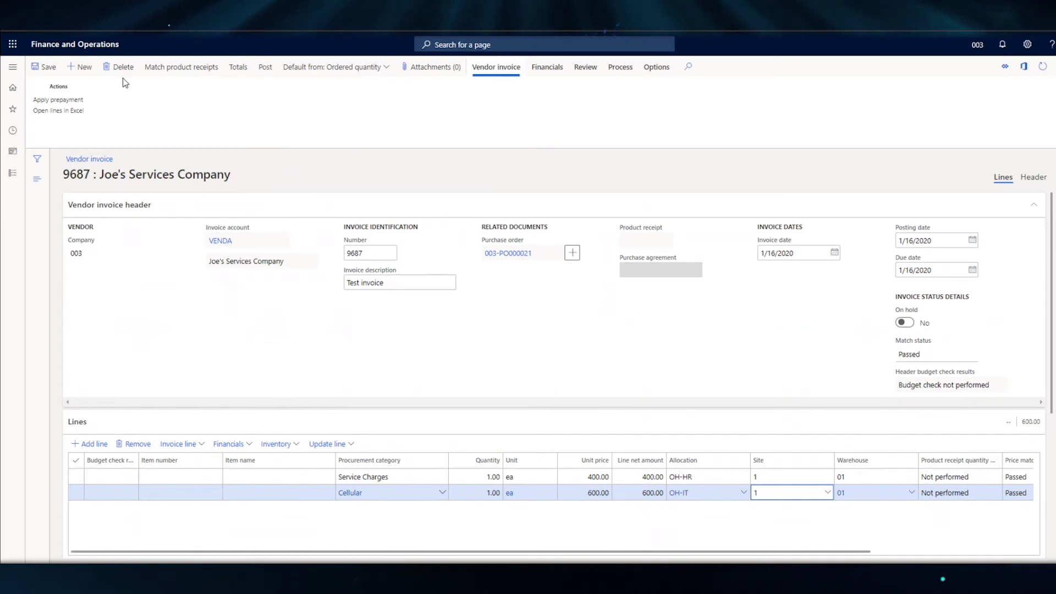
Save and post the vendor invoice, and dismiss the posting notification.
left_click(44, 66)
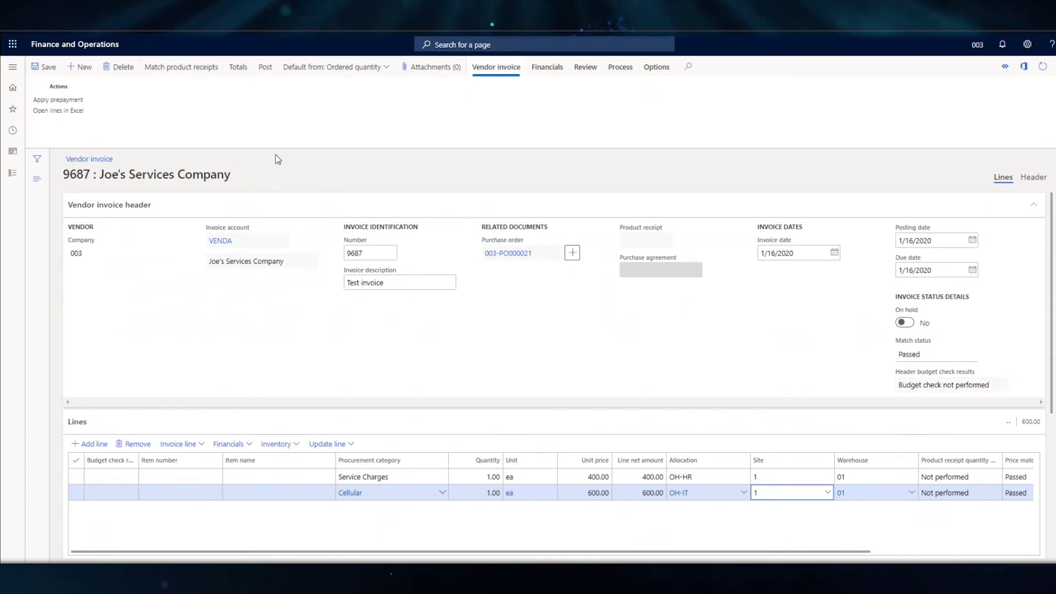
left_click(264, 68)
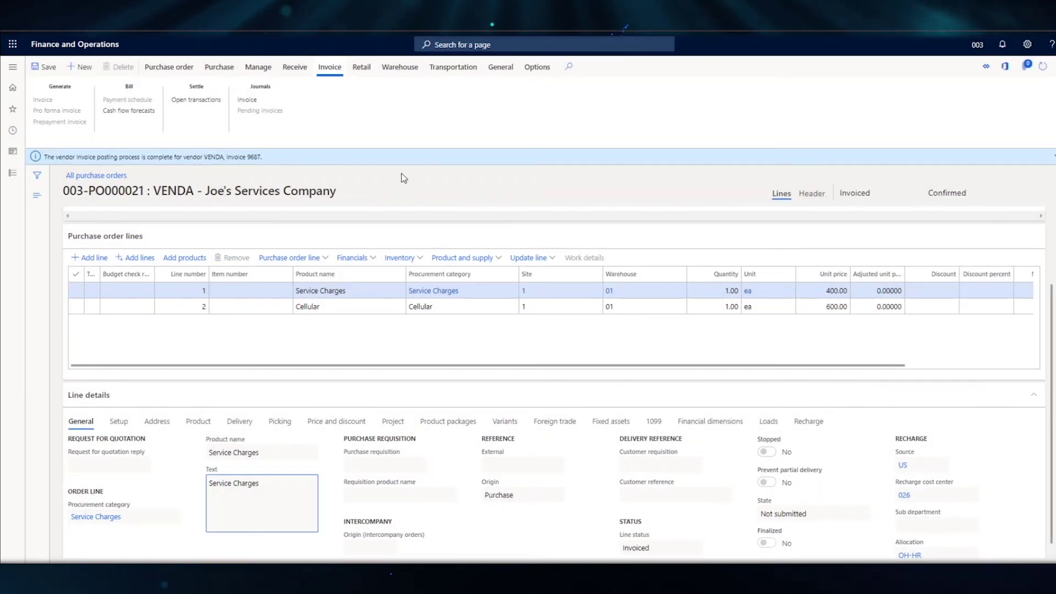
left_click(1055, 156)
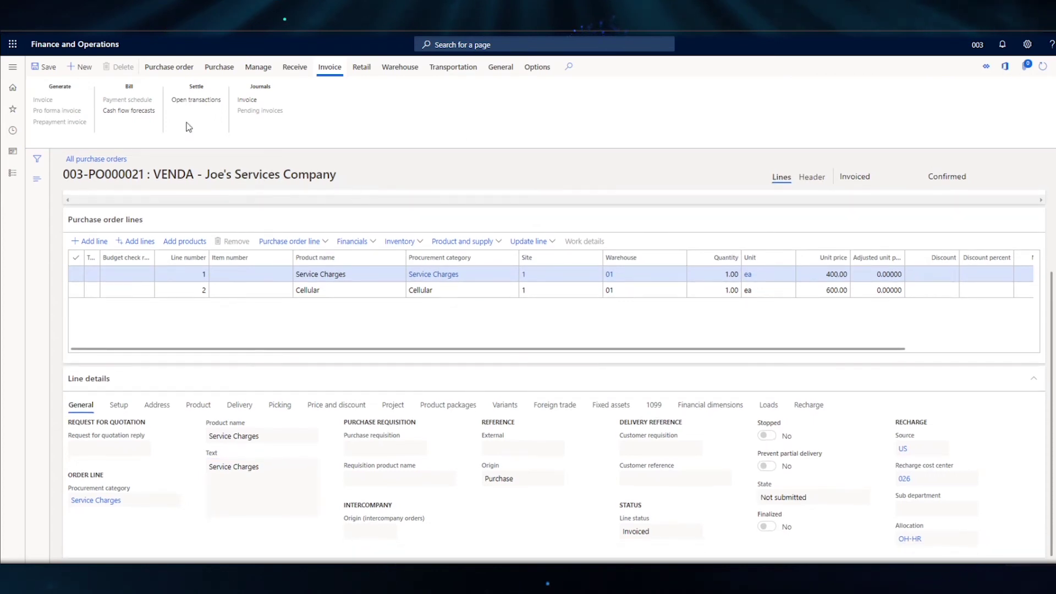
Open the Recharge ledger inquiry from the Recharge module.
left_click(12, 67)
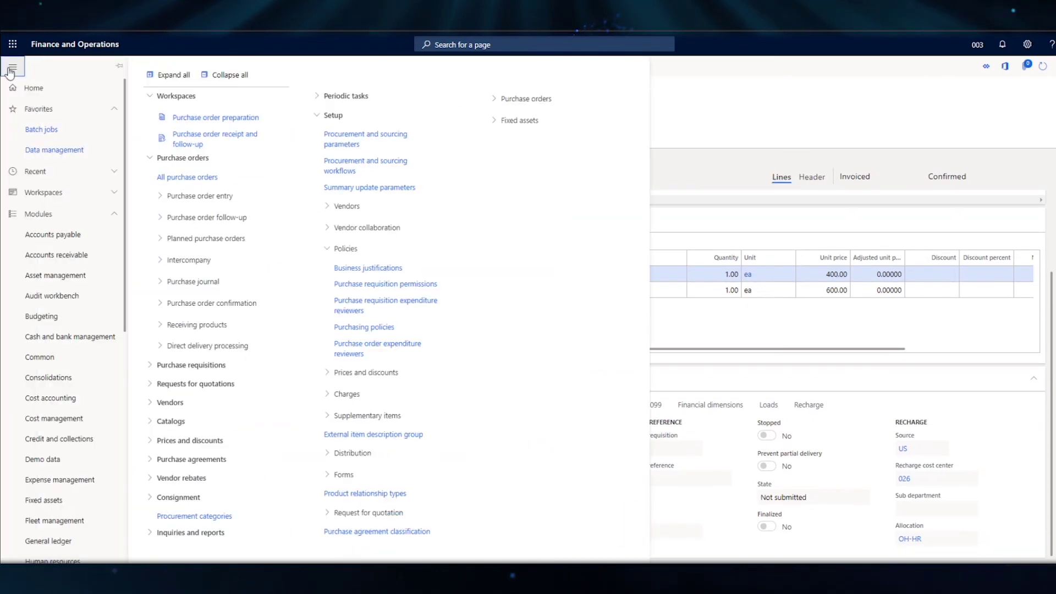
scroll(51, 442, "down", 6)
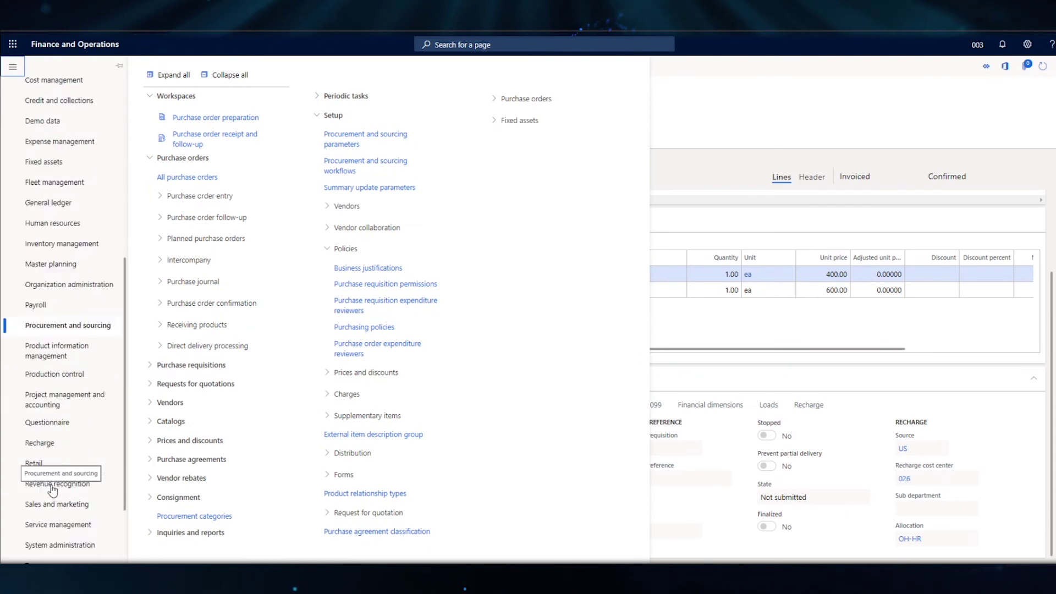
left_click(45, 441)
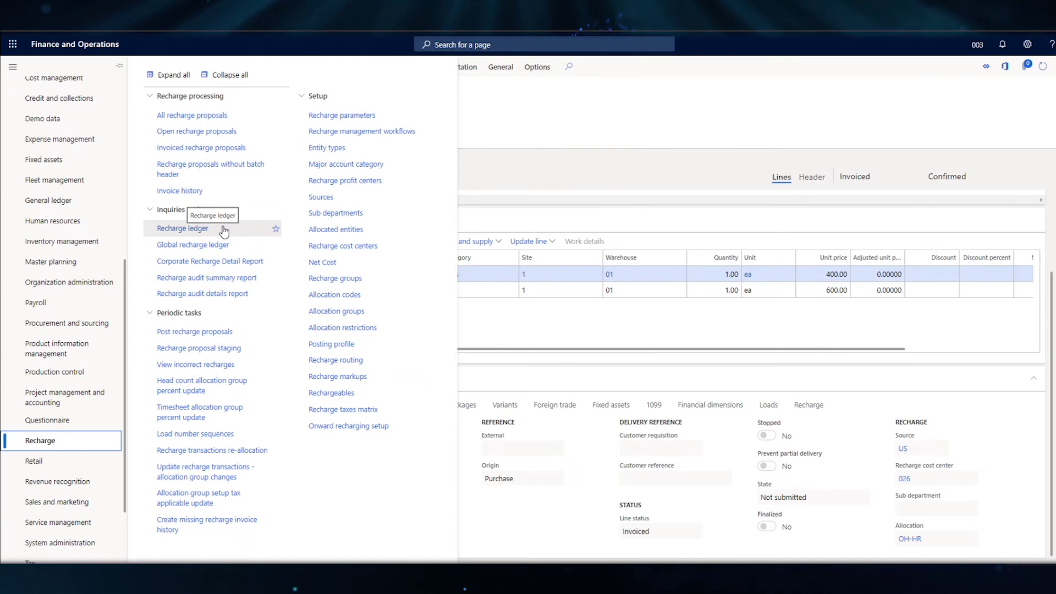
left_click(223, 228)
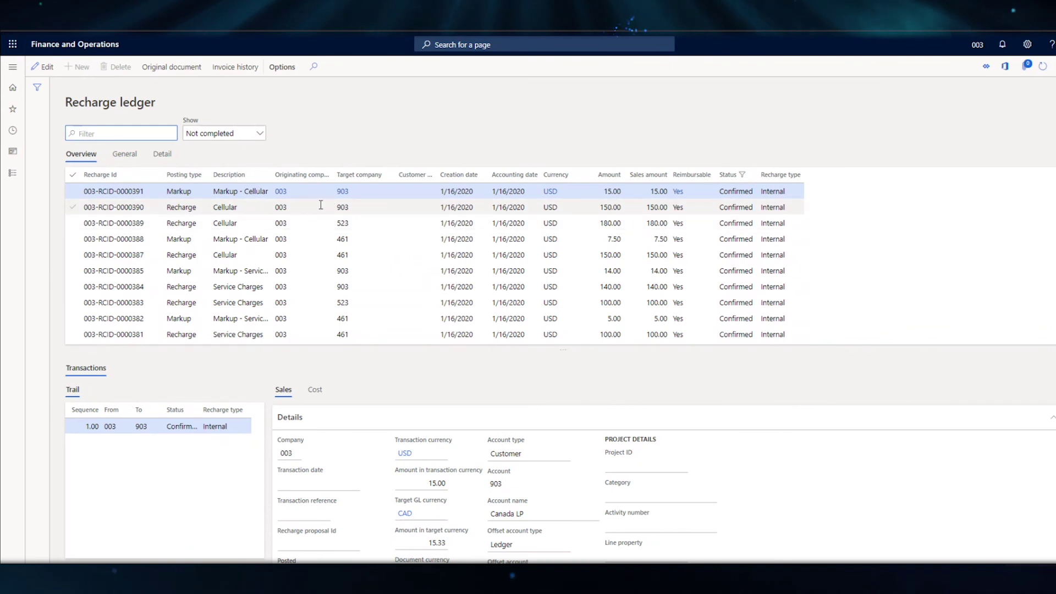
Examine the sales and cost transactions plus the general and detail information of company 903's Markup - Cellular recharge, returning to the ledger overview.
left_click(618, 196)
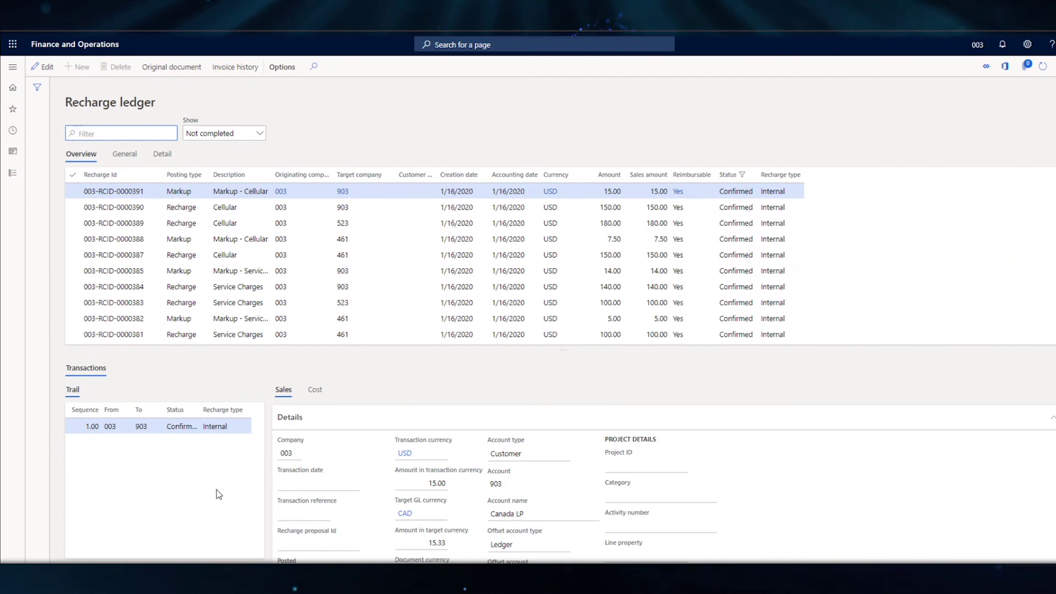
left_click(315, 390)
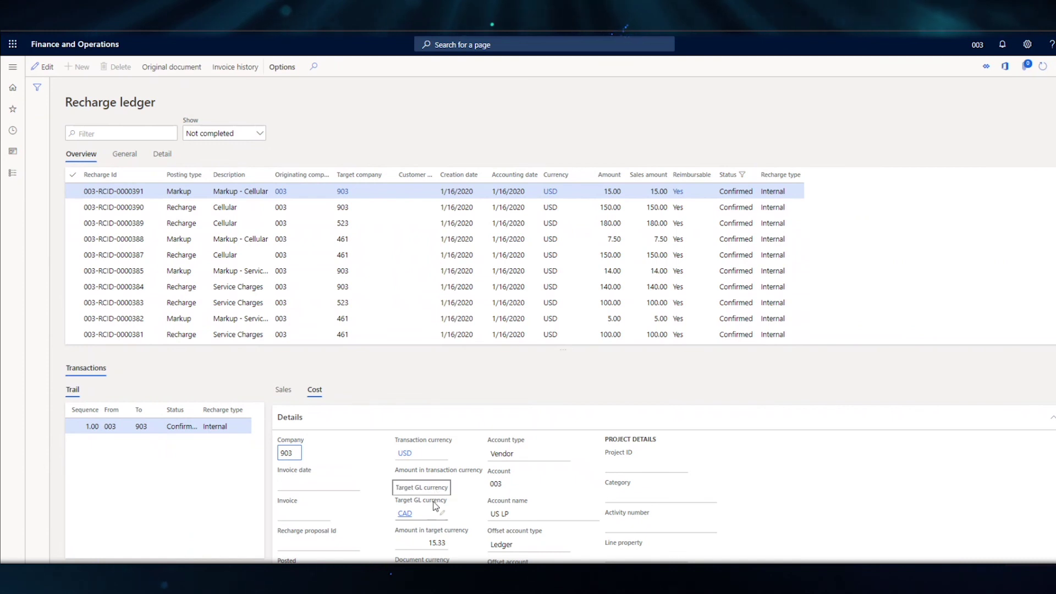
left_click(283, 390)
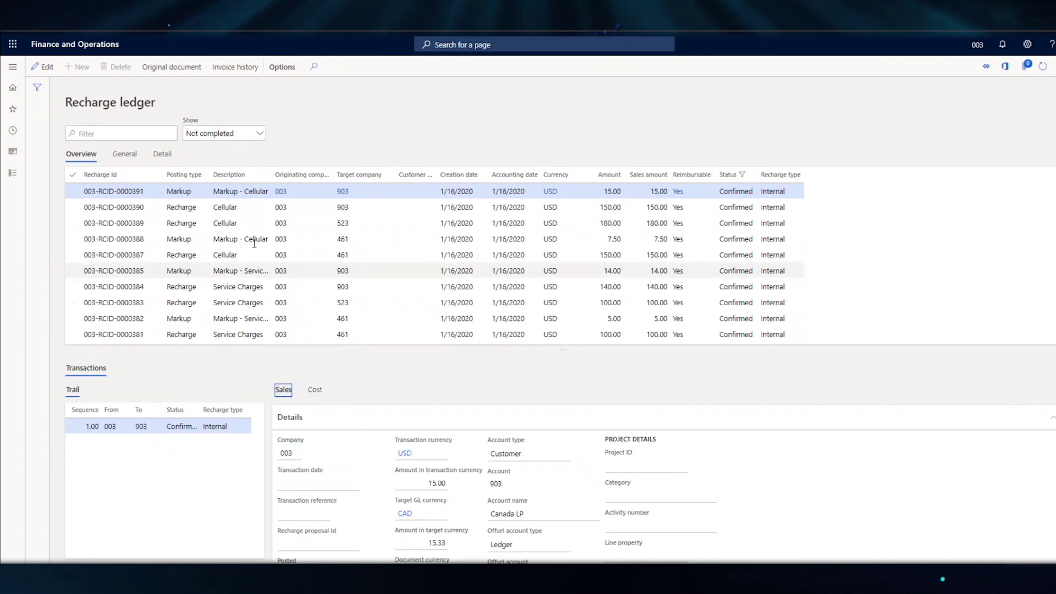
left_click(125, 154)
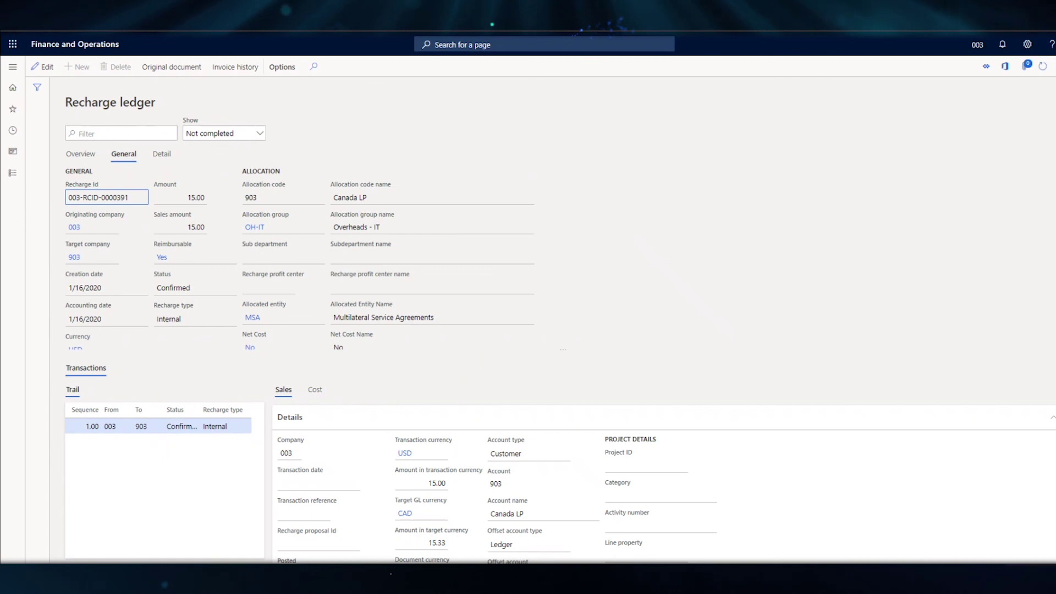
left_click(160, 155)
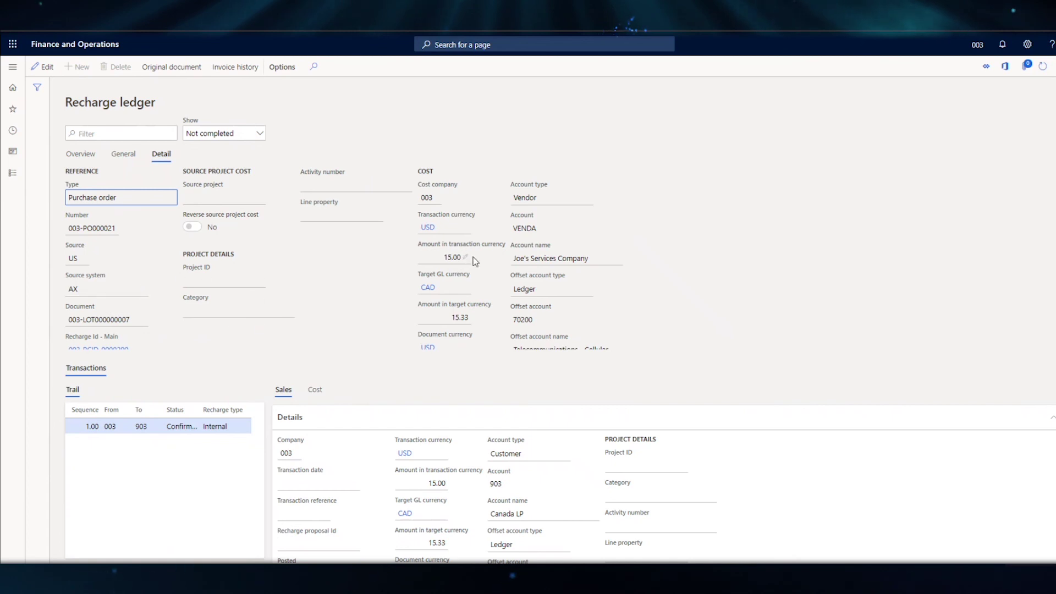
left_click(81, 155)
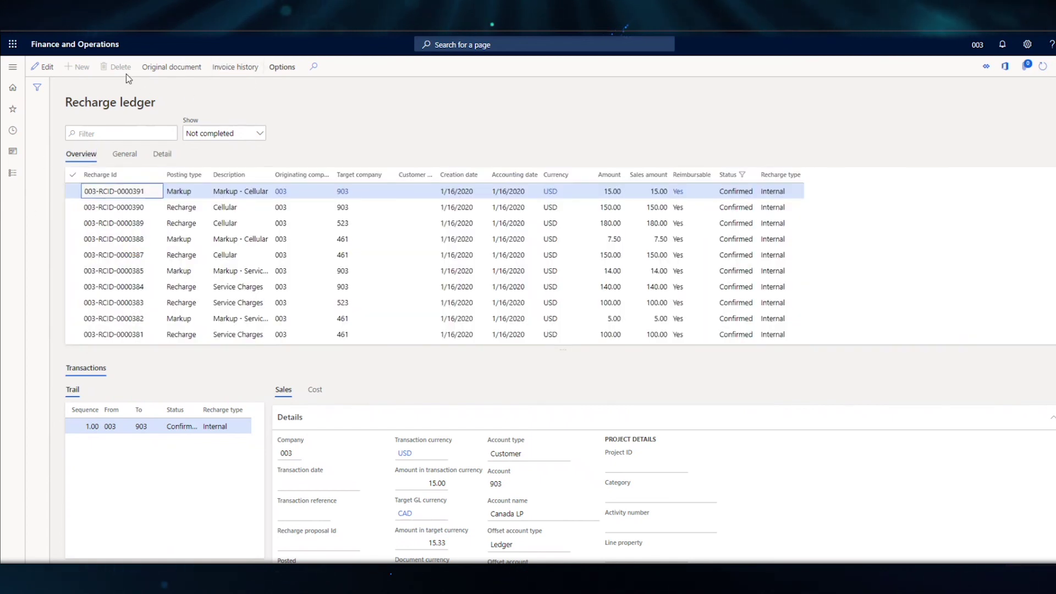